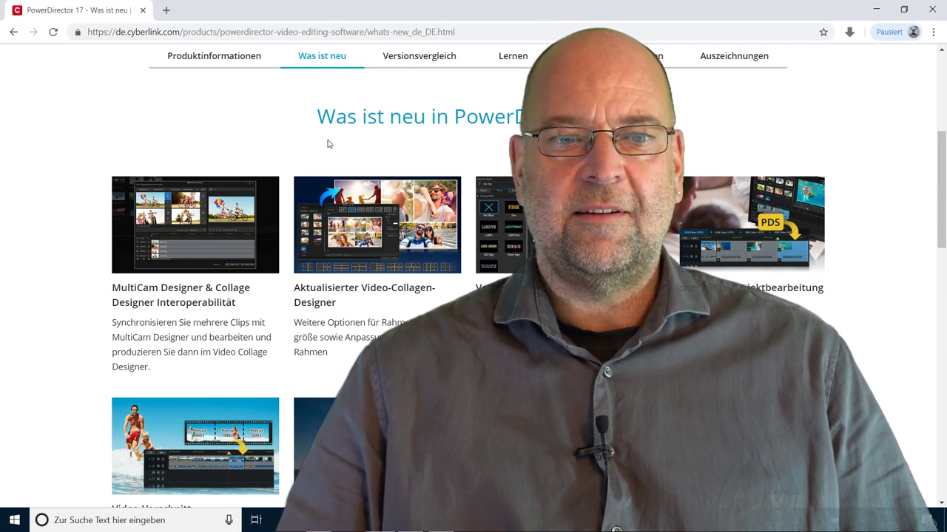
Examine the improved title designer feature and its animated text effects on the PowerDirector 17 news page
{"action": "left_click_drag", "start_coordinate": [316, 120], "coordinate": [562, 119]}
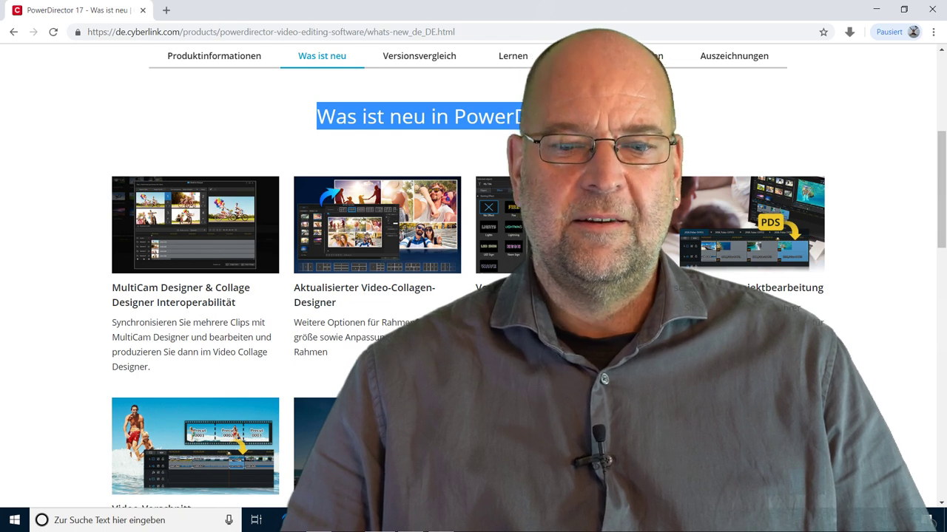
{"action": "left_click_drag", "start_coordinate": [475, 288], "coordinate": [604, 298]}
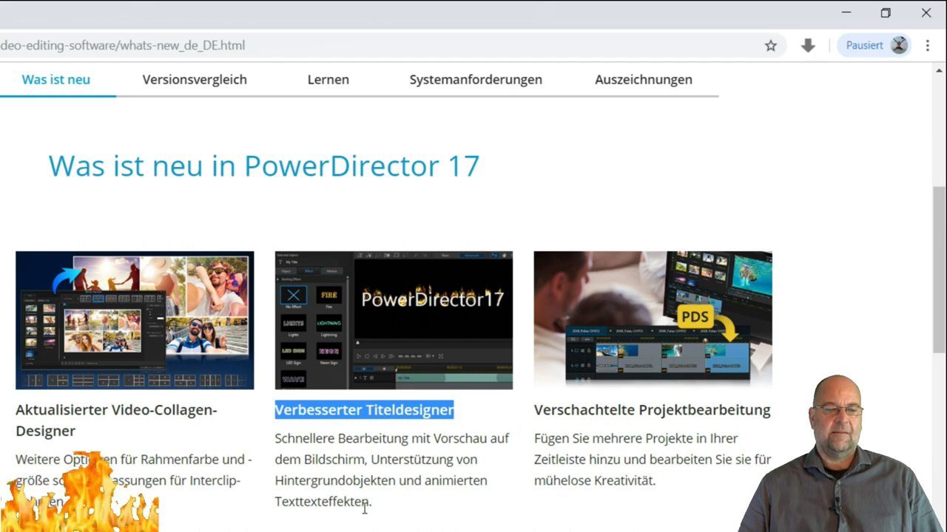
{"action": "mouse_move", "coordinate": [368, 507]}
{"action": "left_mouse_down"}
{"action": "mouse_move", "coordinate": [266, 508]}
{"action": "mouse_move", "coordinate": [361, 510]}
{"action": "left_mouse_up"}
{"action": "left_click", "coordinate": [270, 507]}
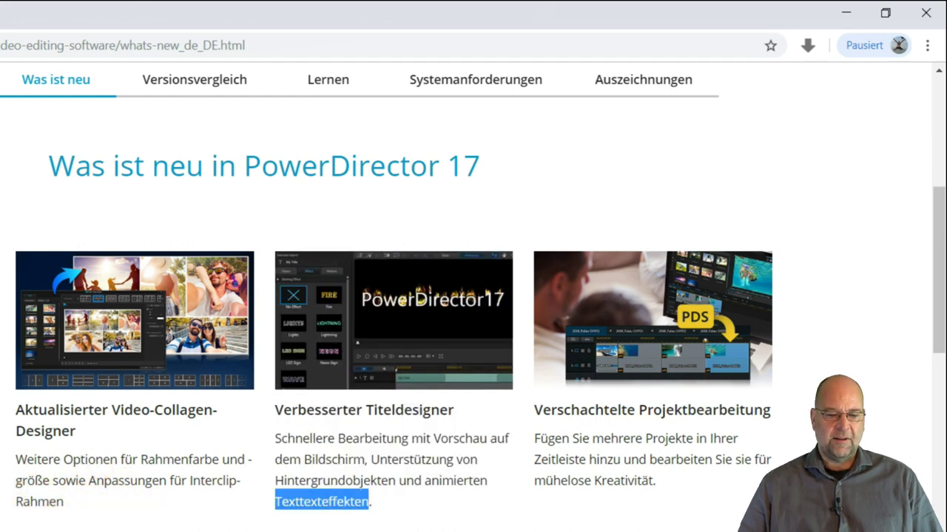
Switch to PowerDirector, select the video clip on track 1, and search the title library for "fire"
{"action": "left_click", "coordinate": [441, 520]}
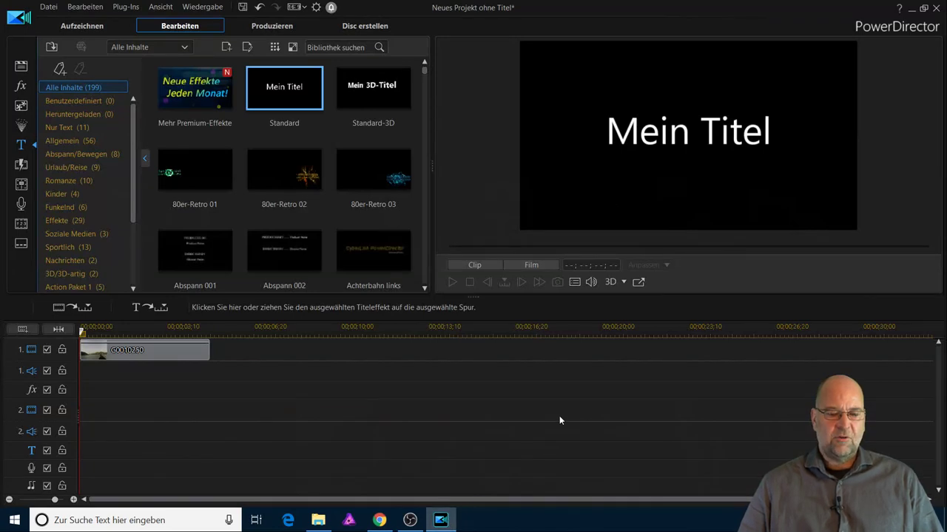
{"action": "left_click", "coordinate": [203, 349]}
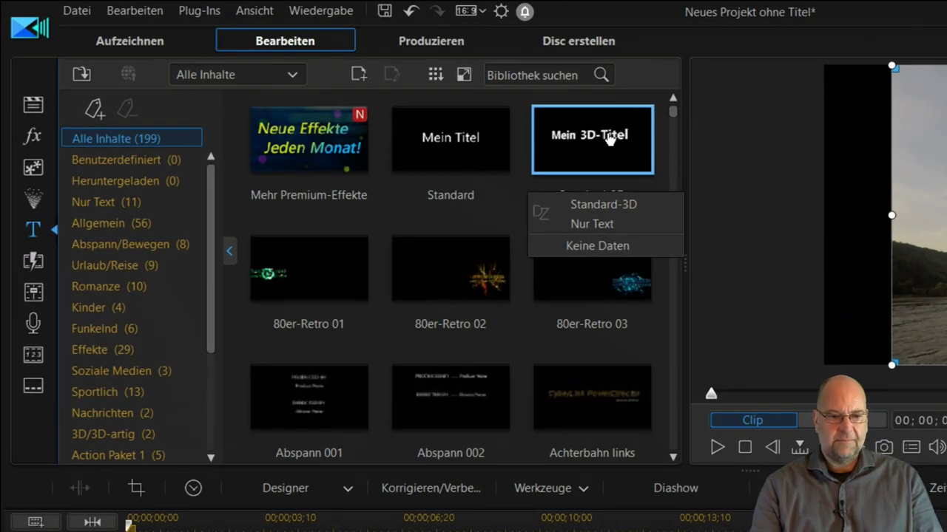
{"action": "type", "text": "fire"}
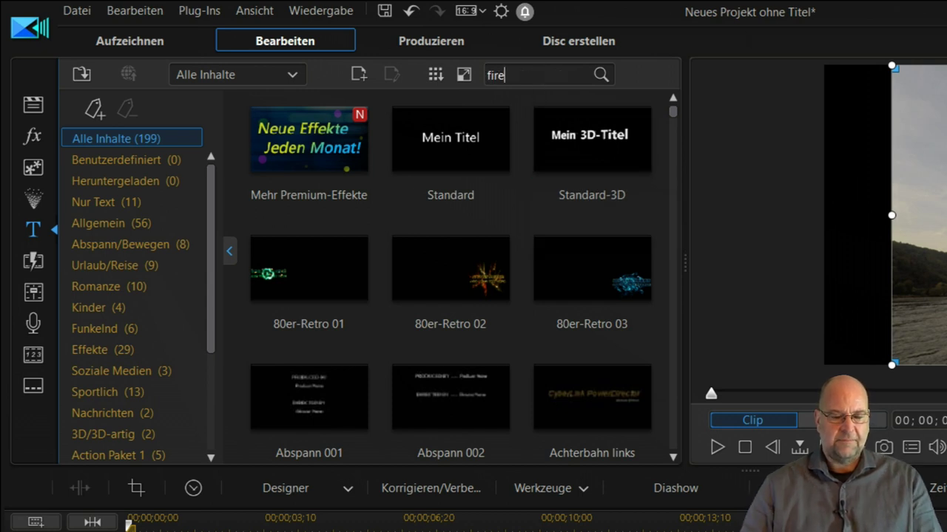
{"action": "key", "text": "Return"}
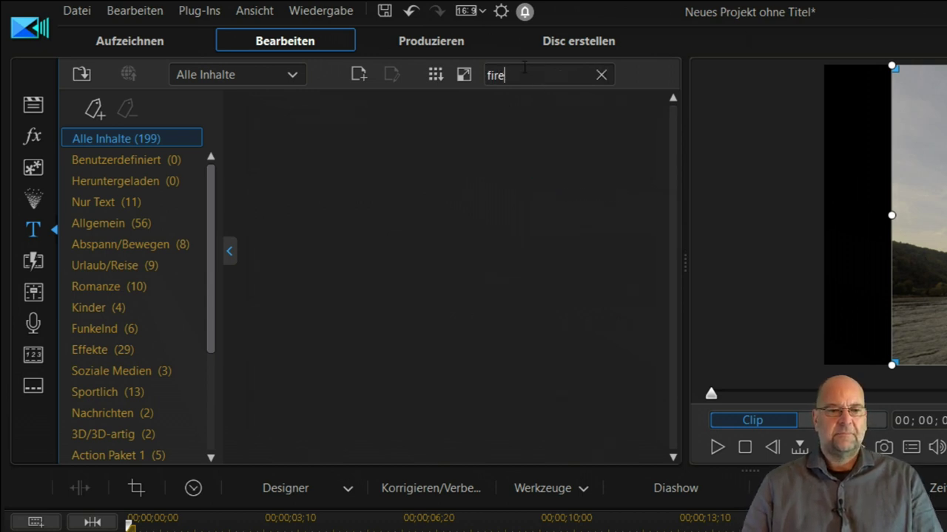
Change the title library search to "flamme"
{"action": "key", "text": "BackSpace"}
{"action": "key", "text": "BackSpace"}
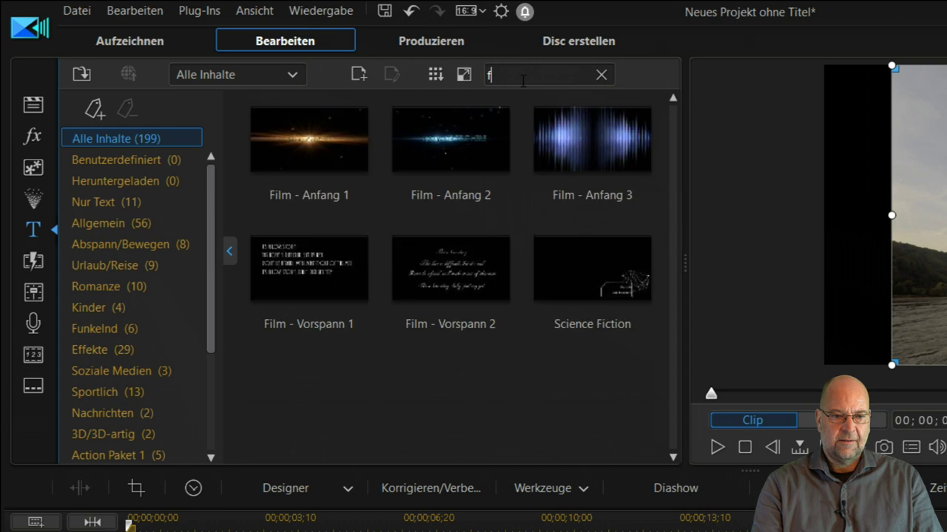
{"action": "key", "text": "BackSpace"}
{"action": "type", "text": "e"}
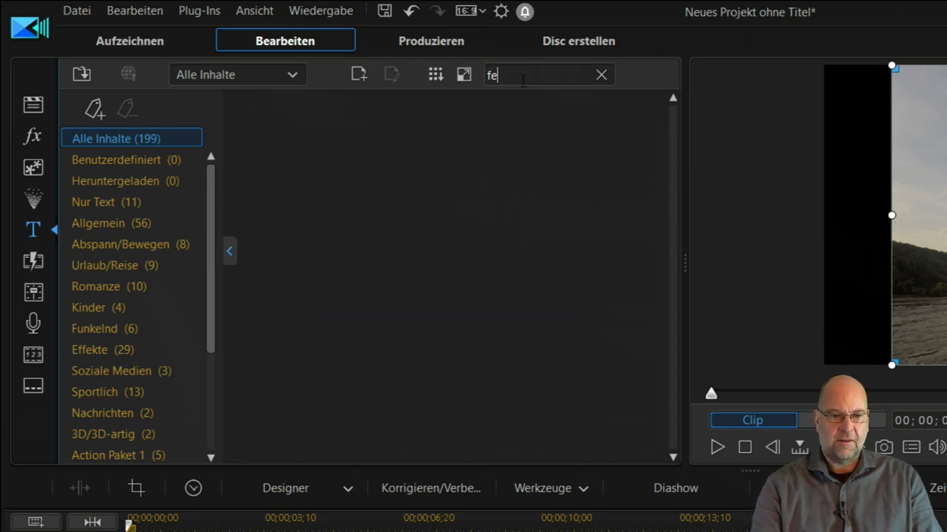
{"action": "type", "text": "uerlamm"}
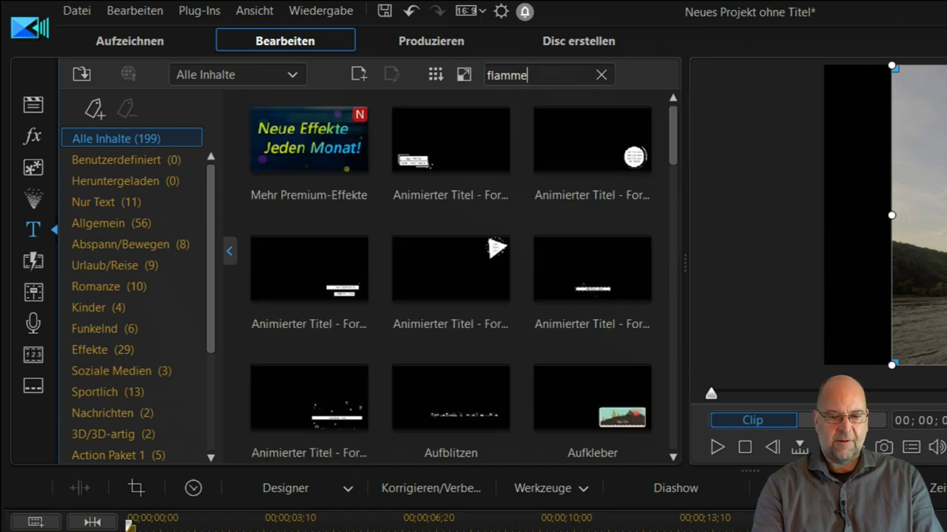
{"action": "type", "text": "e"}
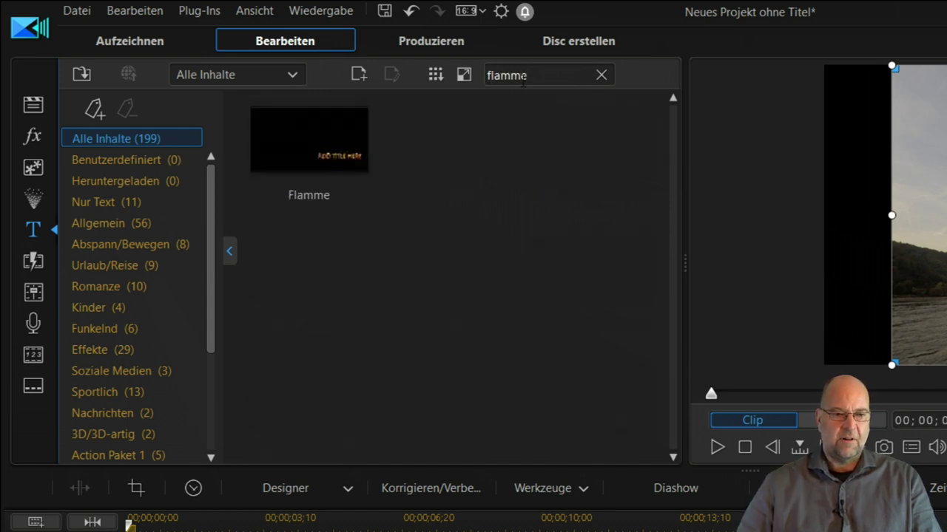
Preview the Flamme title effect and compare it with the video clip on track 1
{"action": "left_click", "coordinate": [344, 156]}
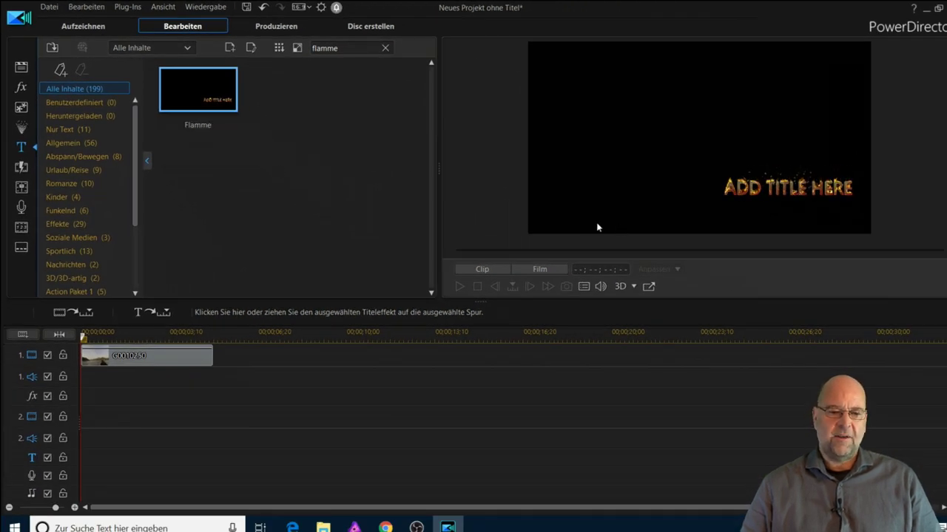
{"action": "left_click", "coordinate": [199, 354]}
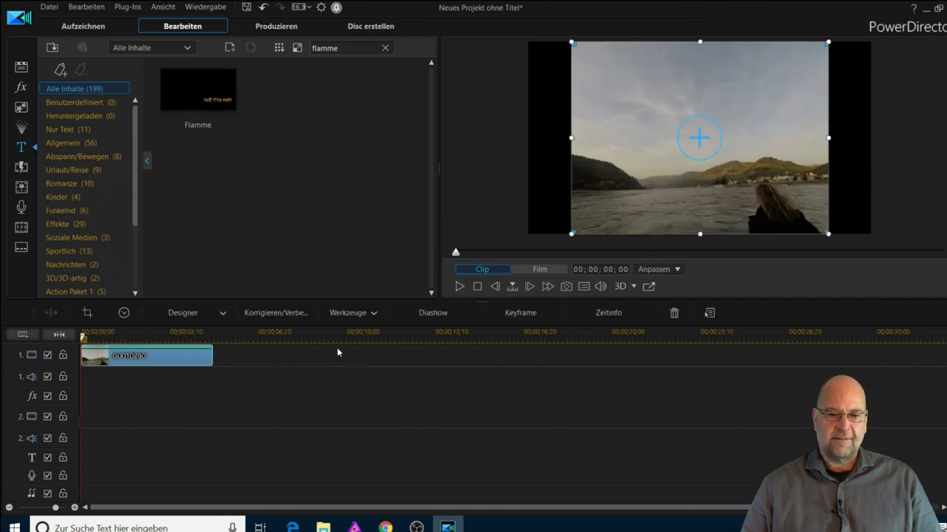
{"action": "left_click", "coordinate": [178, 92]}
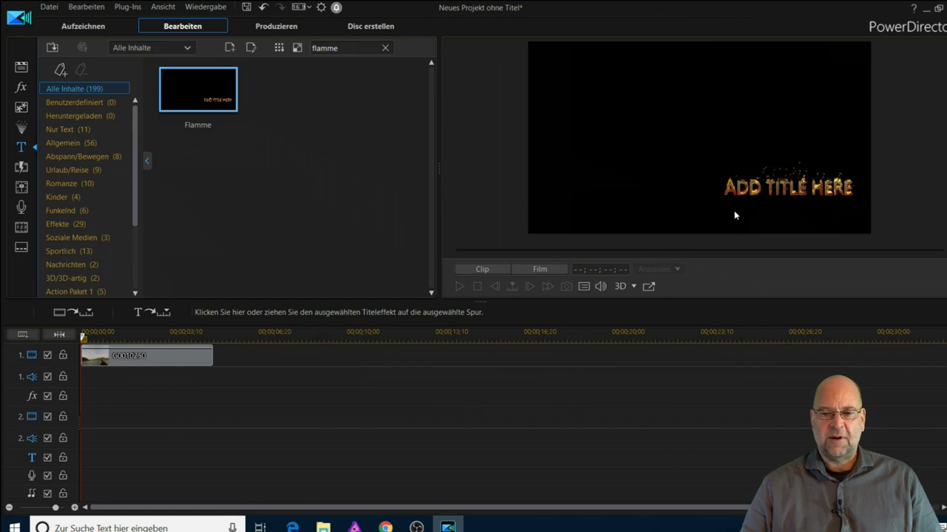
Open the Flamme title in the title designer, maximize the designer, and play the title animation
{"action": "double_click", "coordinate": [222, 94]}
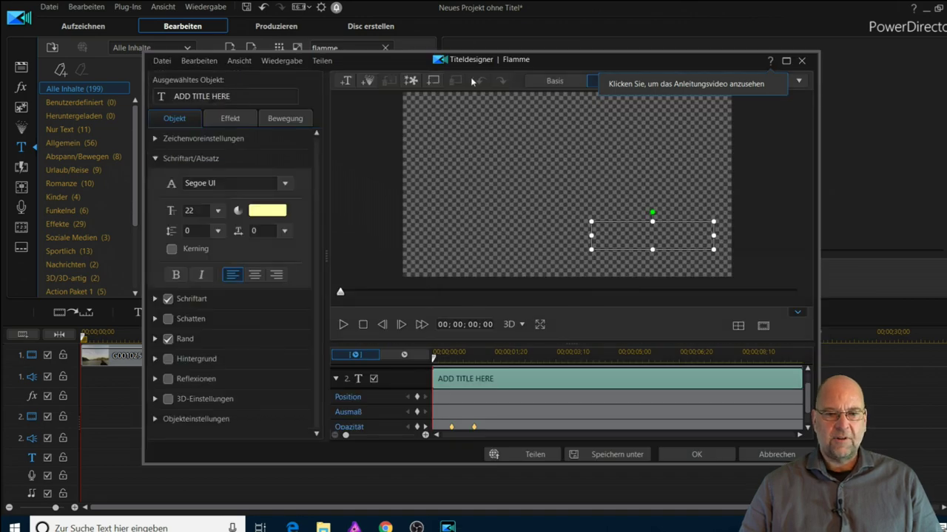
{"action": "left_click", "coordinate": [787, 61]}
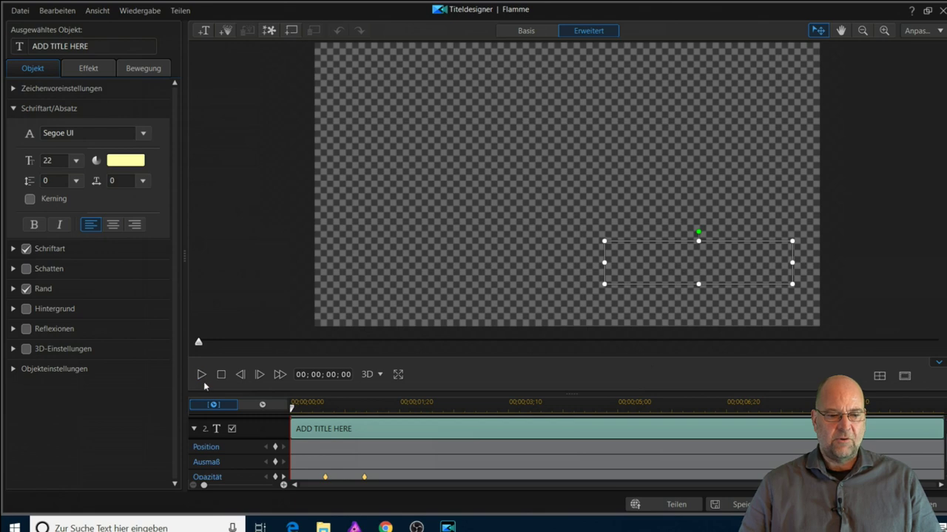
{"action": "key", "text": "space"}
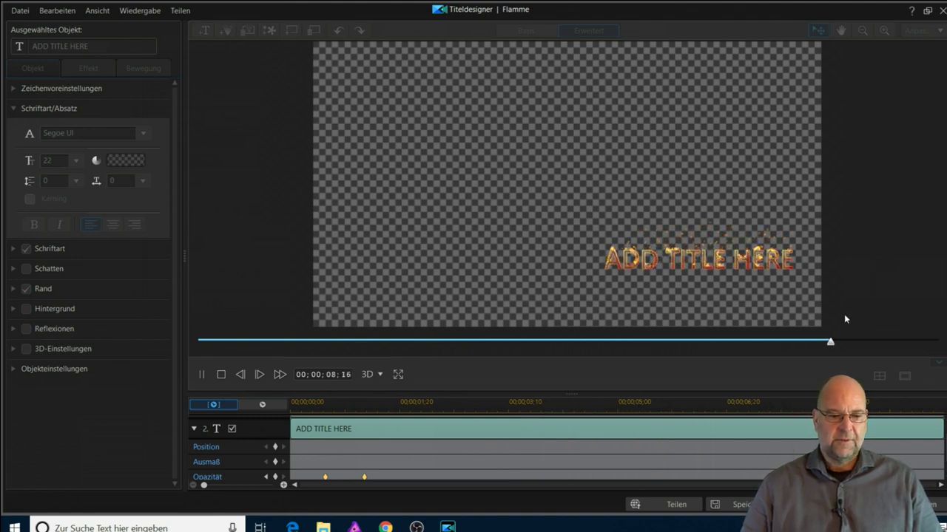
{"action": "left_click", "coordinate": [221, 375]}
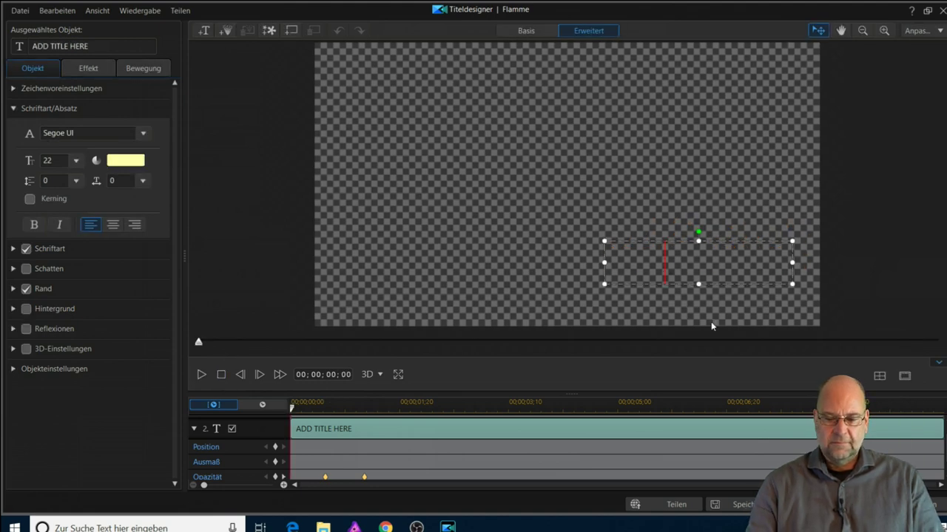
Replace the placeholder text of the flame title with "Fire, Ice and Dynamite"
{"action": "key", "text": "Home"}
{"action": "key", "text": "shift+Right"}
{"action": "key", "text": "shift+Right"}
{"action": "key", "text": "shift+Right"}
{"action": "key", "text": "shift+Right"}
{"action": "key", "text": "shift+Right"}
{"action": "key", "text": "shift+Right"}
{"action": "key", "text": "shift+Right"}
{"action": "key", "text": "shift+Right"}
{"action": "key", "text": "shift+Right"}
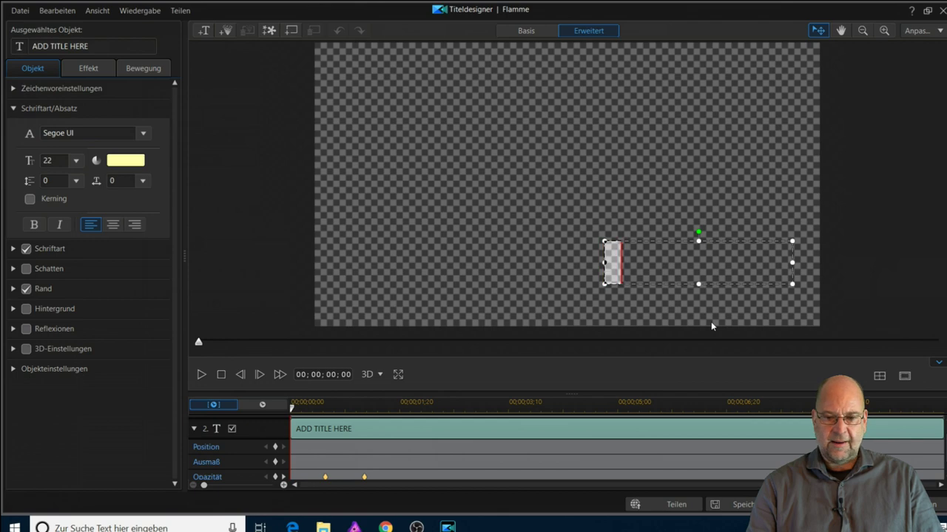
{"action": "key", "text": "shift+Right"}
{"action": "key", "text": "shift+Right"}
{"action": "key", "text": "shift+Right"}
{"action": "key", "text": "shift+Right"}
{"action": "key", "text": "shift+Right"}
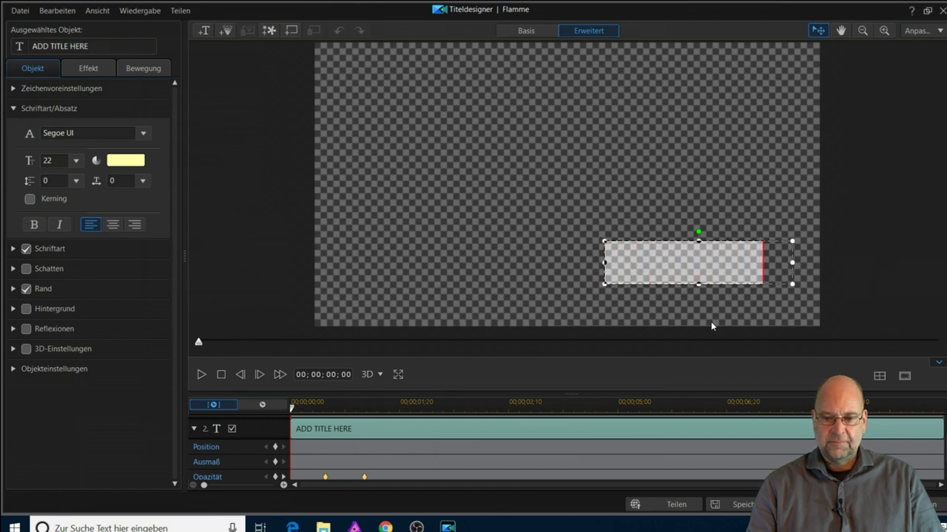
{"action": "type", "text": "F"}
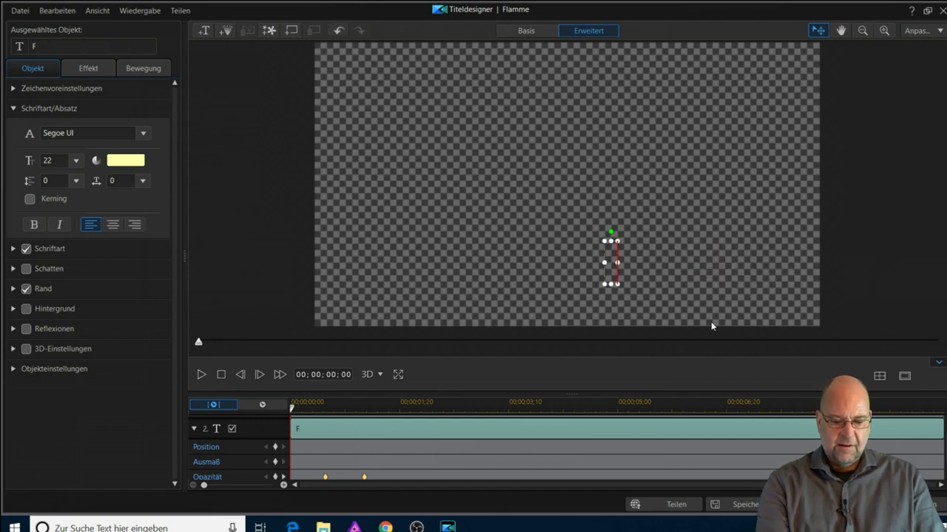
{"action": "type", "text": "ire, I"}
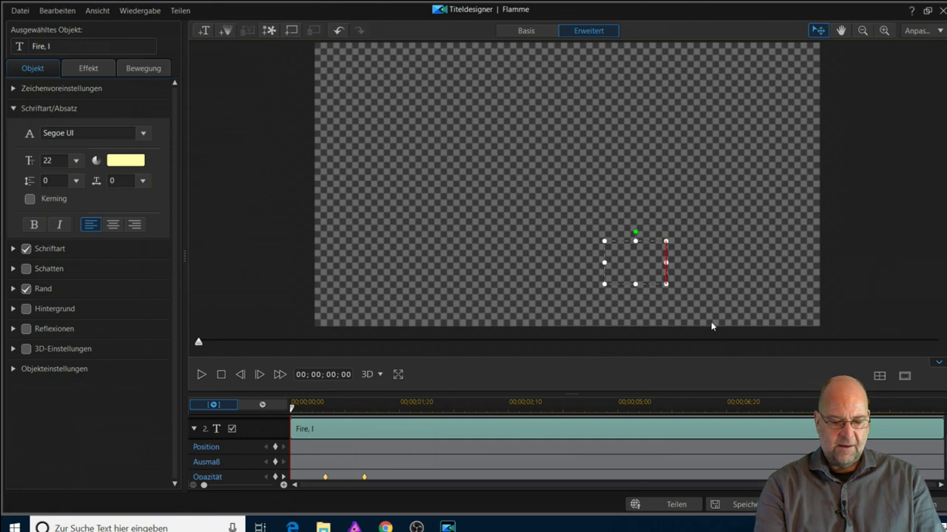
{"action": "type", "text": "ce and Dynamite"}
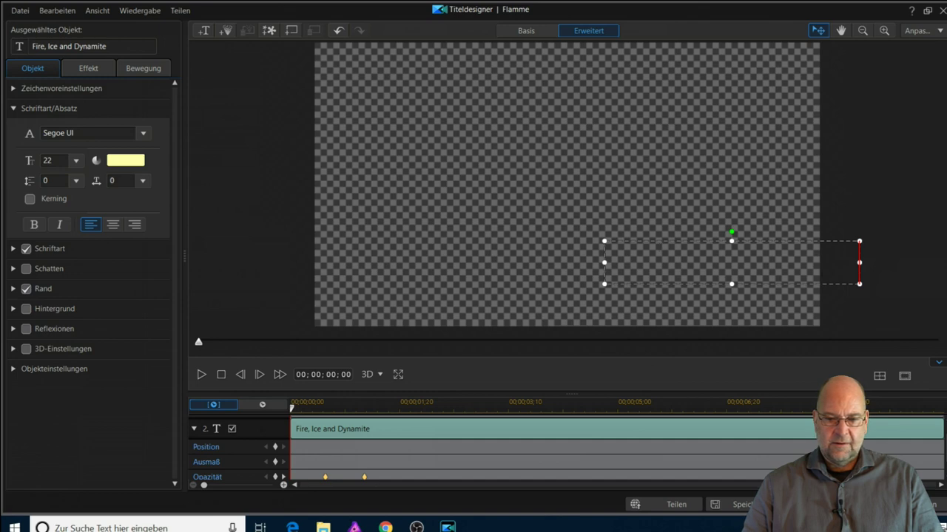
Scale down the title box so the text fits inside the frame, and play back the flame title
{"action": "left_click_drag", "start_coordinate": [860, 285], "coordinate": [830, 280]}
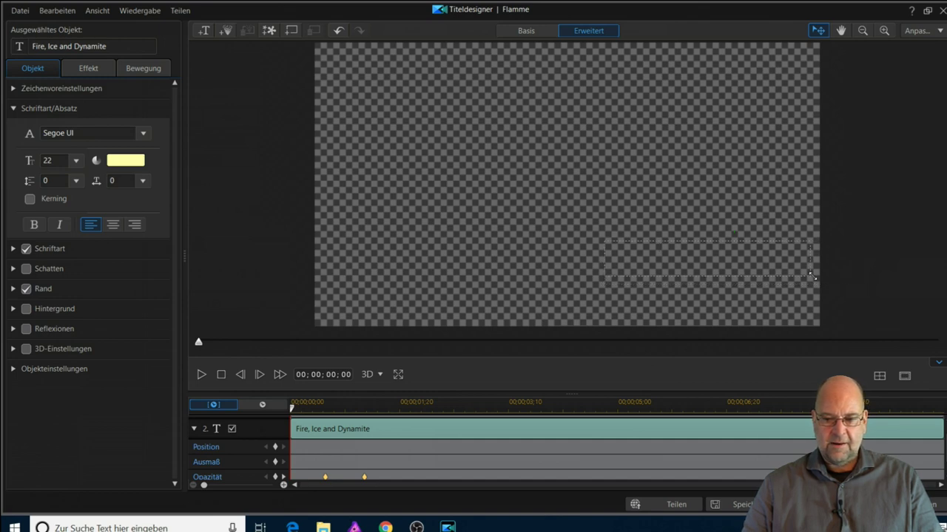
{"action": "left_click", "coordinate": [203, 375]}
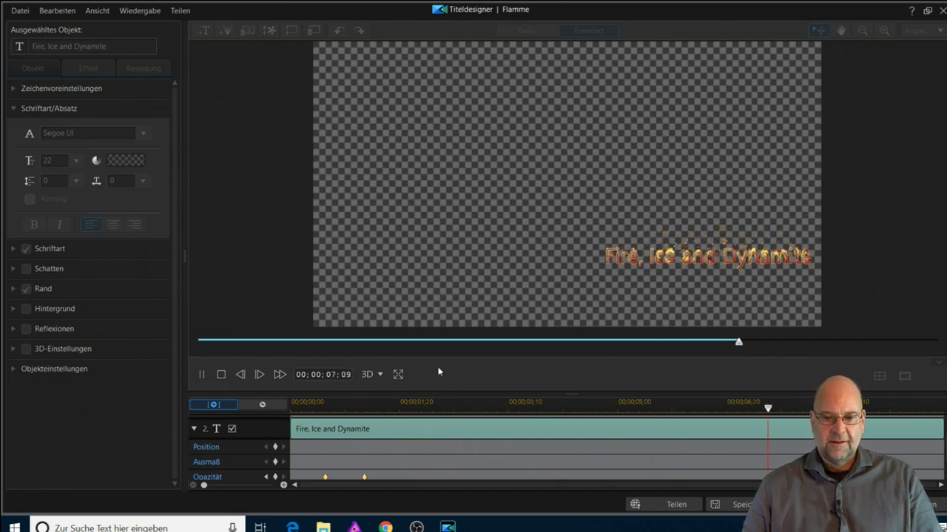
Save the edited title as a custom template named "Fire Ice and Dynamite"
{"action": "left_click", "coordinate": [740, 505]}
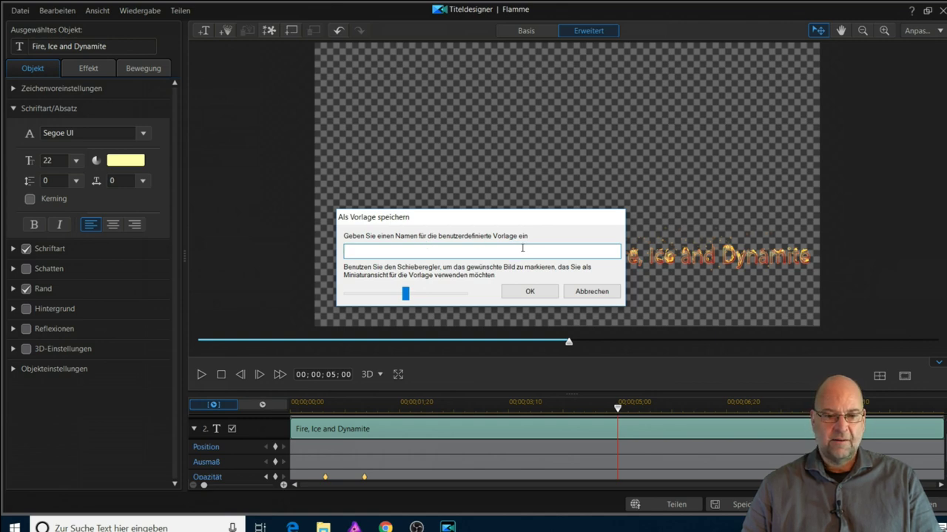
{"action": "left_click", "coordinate": [522, 247]}
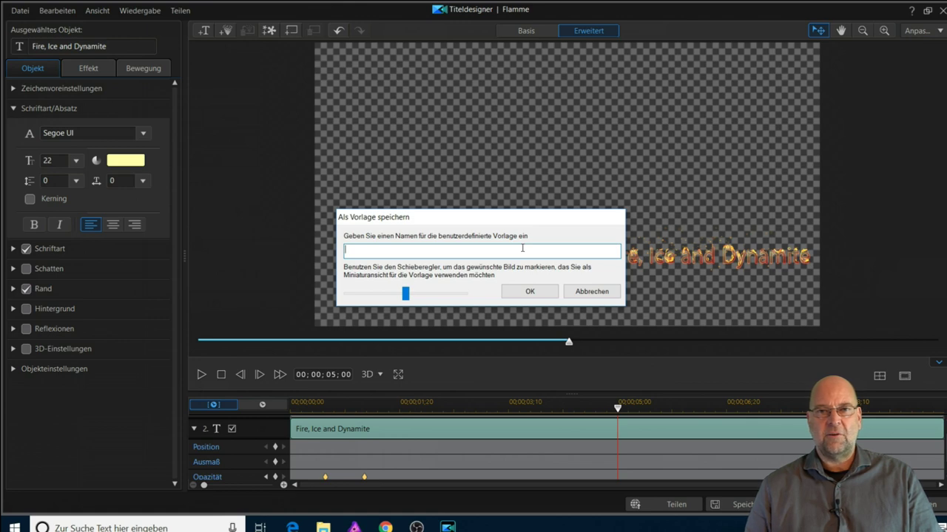
{"action": "type", "text": "Fir"}
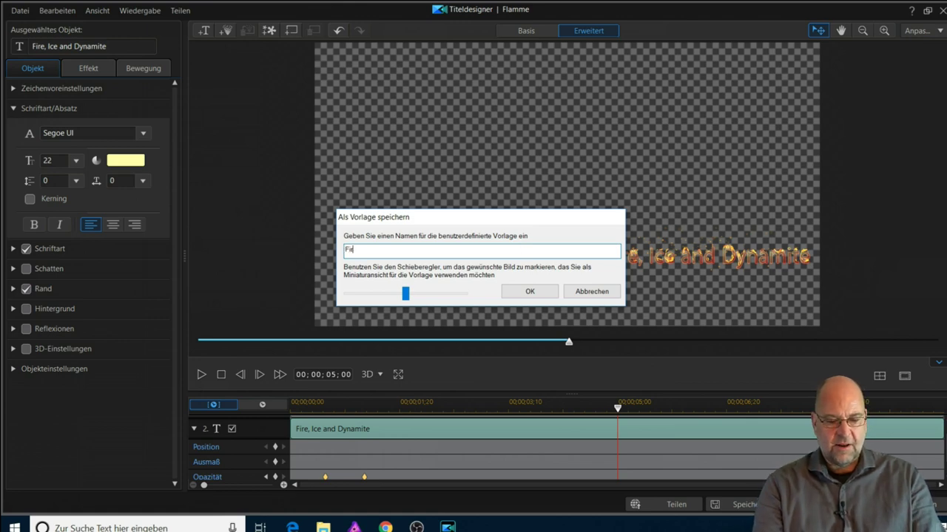
{"action": "type", "text": "e Ice and Dynamit"}
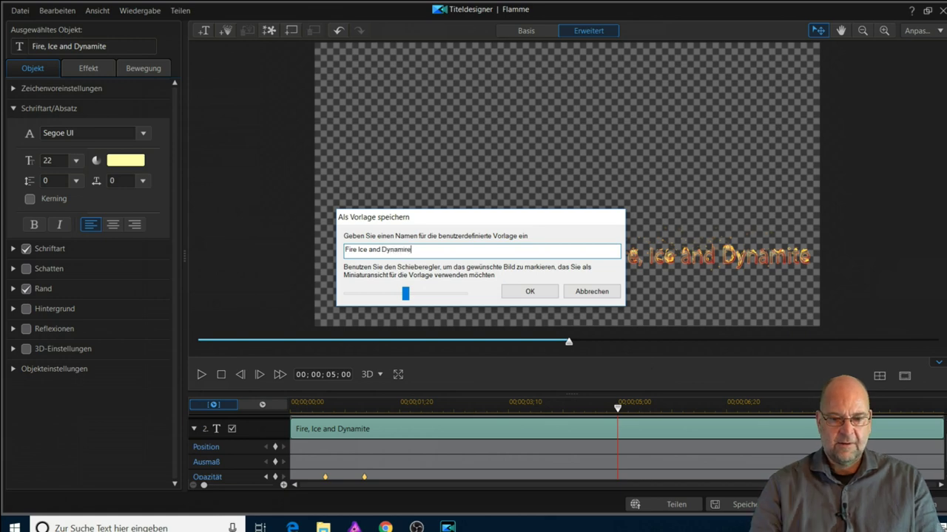
{"action": "type", "text": "e"}
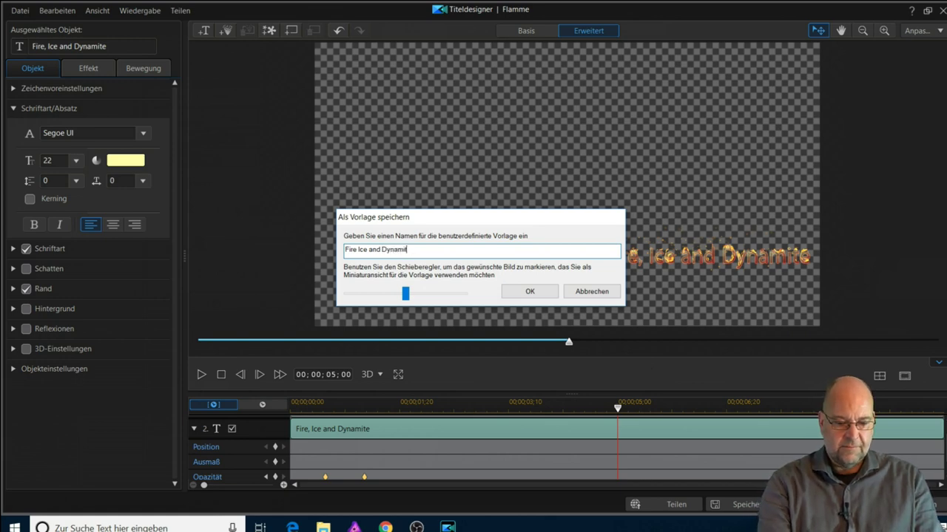
{"action": "left_click", "coordinate": [545, 294]}
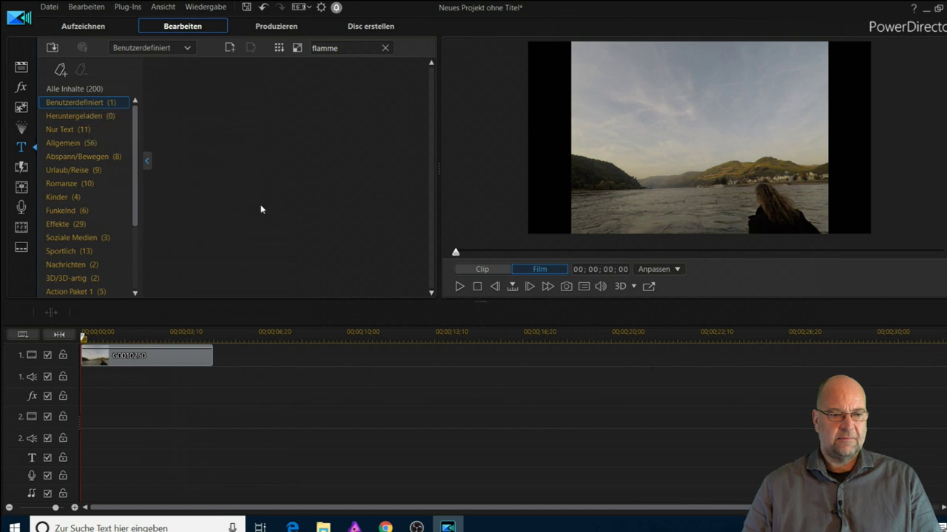
Clear the library search and place the custom Fire Ice and Dynamite title at the start of video track 2
{"action": "left_click", "coordinate": [385, 49]}
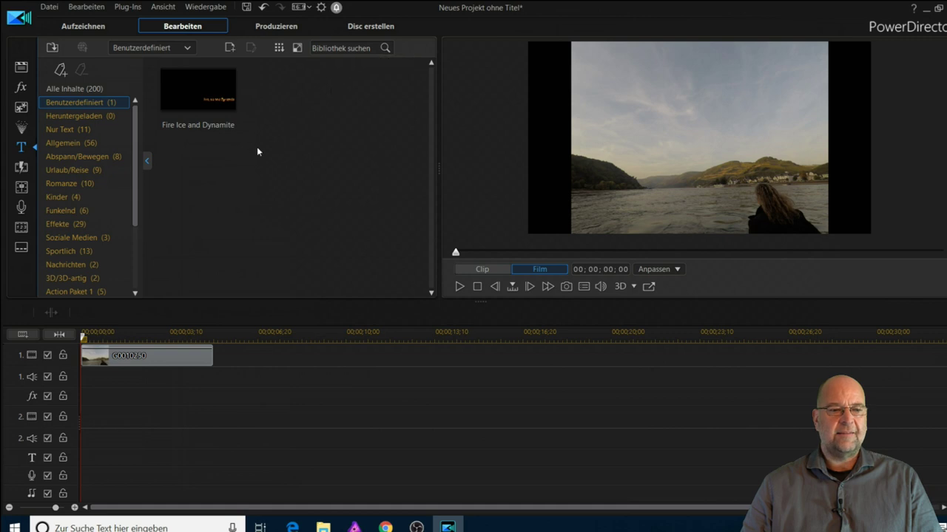
{"action": "left_click", "coordinate": [210, 99]}
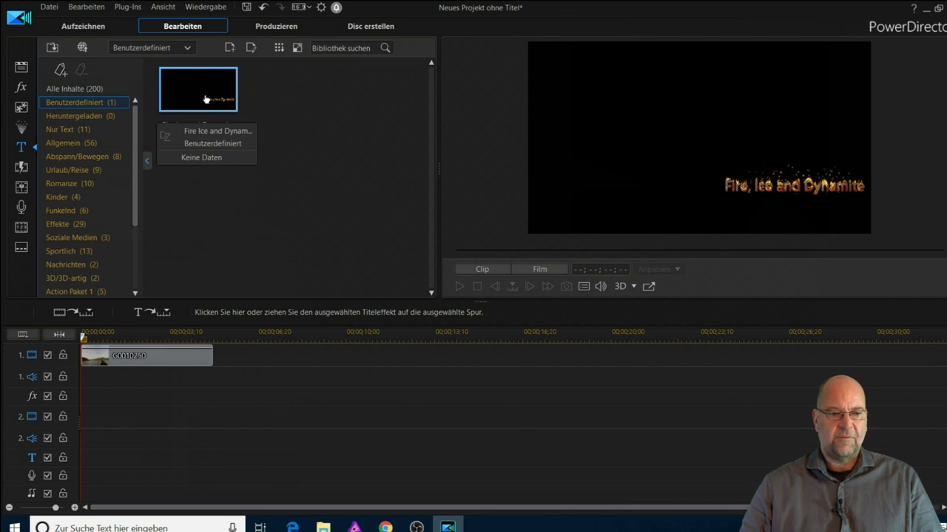
{"action": "left_click_drag", "start_coordinate": [199, 99], "coordinate": [83, 416]}
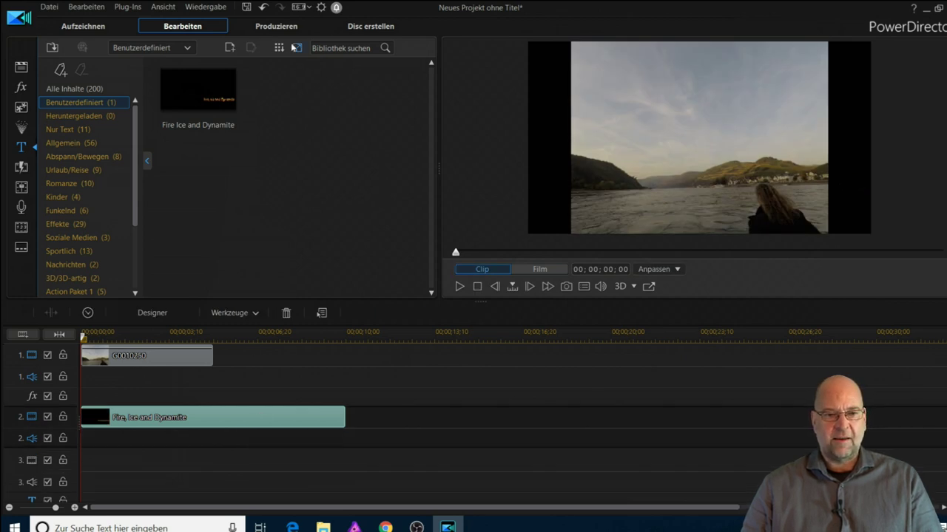
Look through the preference categories, check the default title duration in the editing preferences, and leave the preferences without changes
{"action": "key", "text": "ctrl+shift+c"}
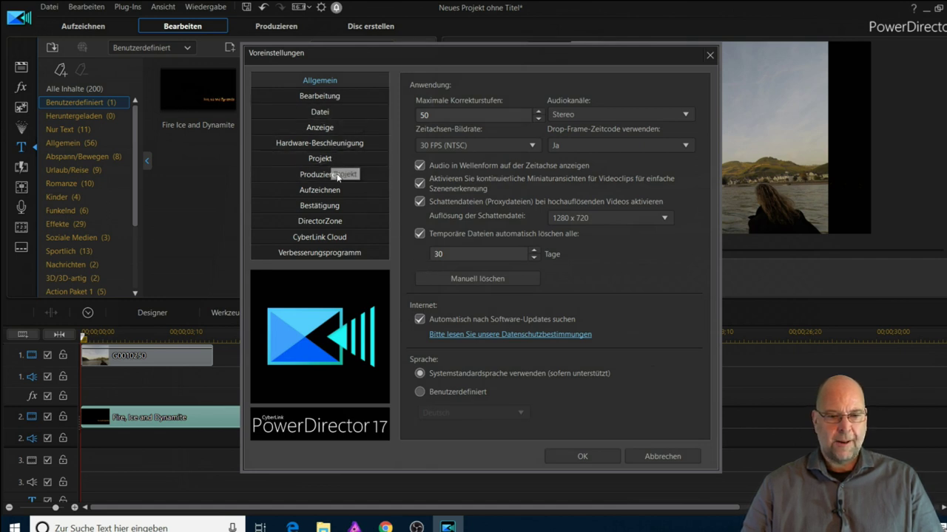
{"action": "left_click", "coordinate": [328, 113]}
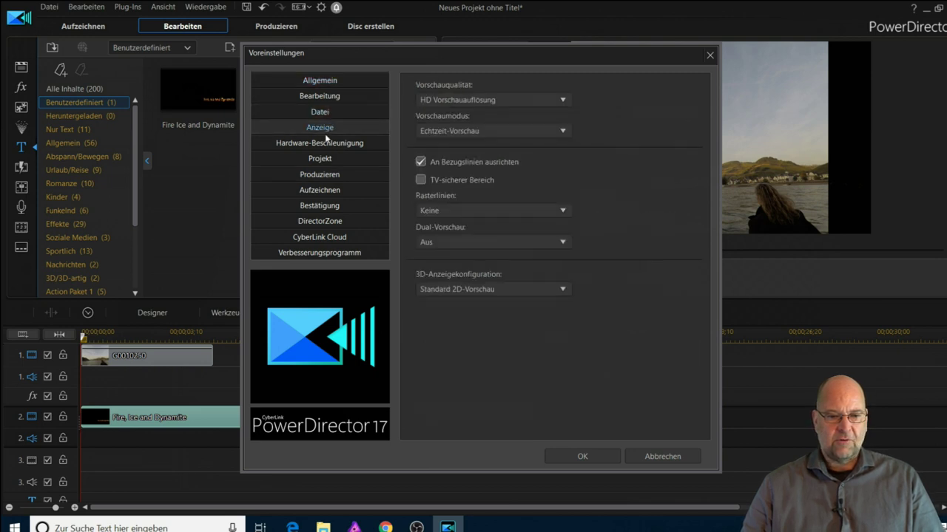
{"action": "left_click", "coordinate": [331, 143]}
{"action": "left_click", "coordinate": [332, 159]}
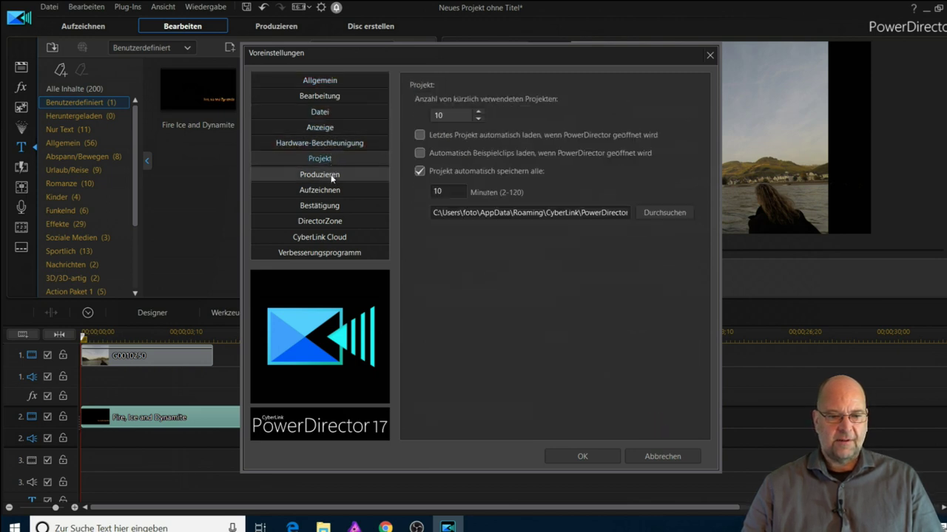
{"action": "left_click", "coordinate": [331, 176]}
{"action": "left_click", "coordinate": [333, 192]}
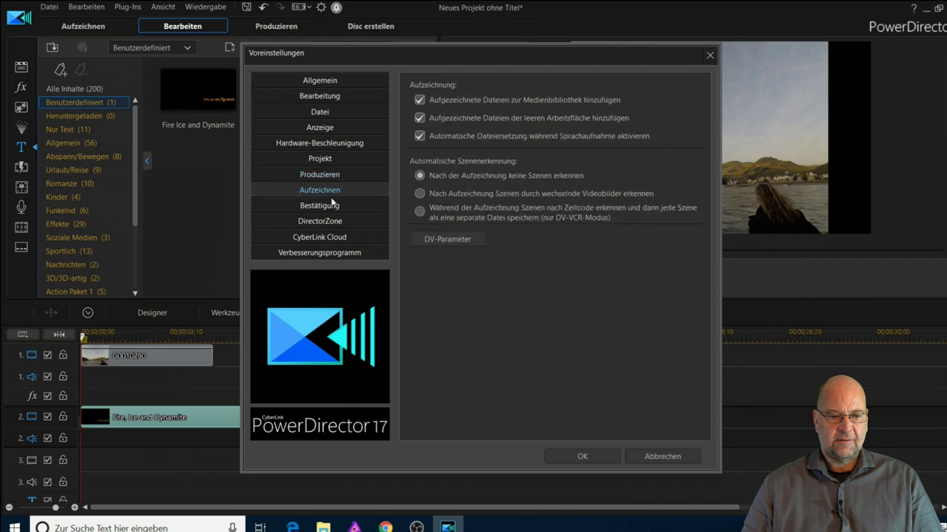
{"action": "left_click", "coordinate": [324, 99]}
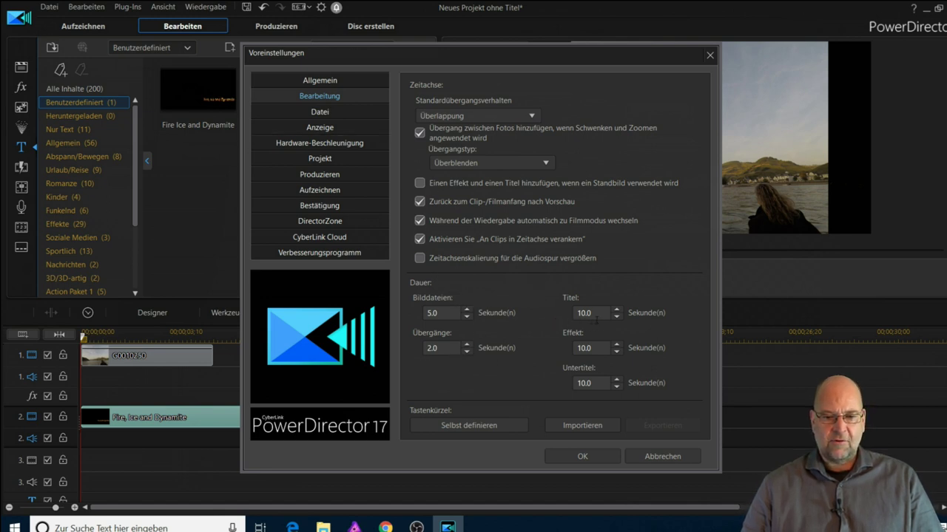
{"action": "left_click", "coordinate": [647, 456]}
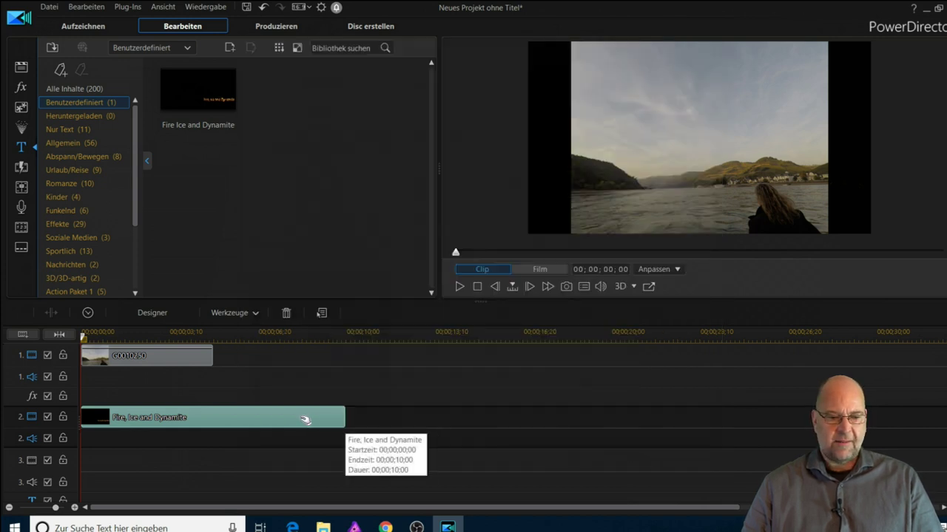
Play back the movie from the start to preview the flame title over the video clip
{"action": "left_click", "coordinate": [436, 428]}
{"action": "key", "text": "space"}
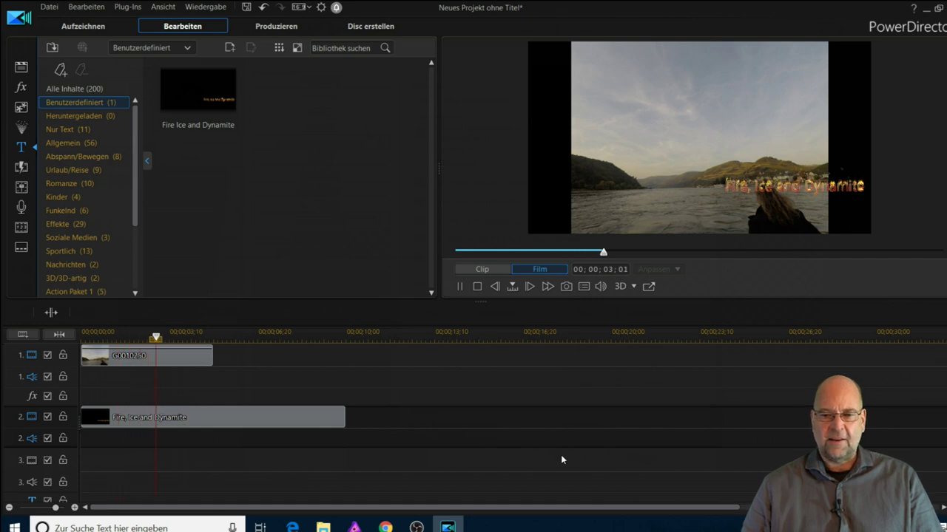
{"action": "key", "text": "space"}
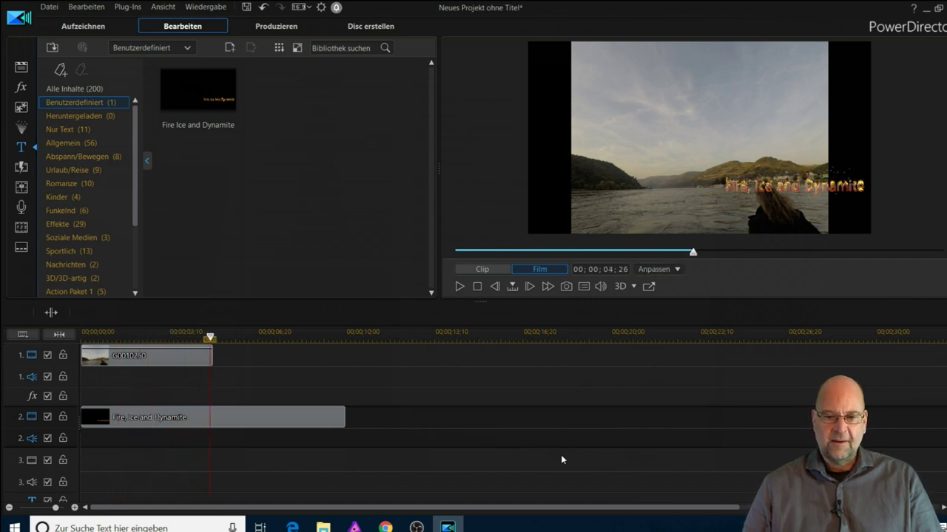
Open the title clip on video track 2 in the title designer and move its text to the upper-left area of the picture
{"action": "left_click", "coordinate": [284, 425]}
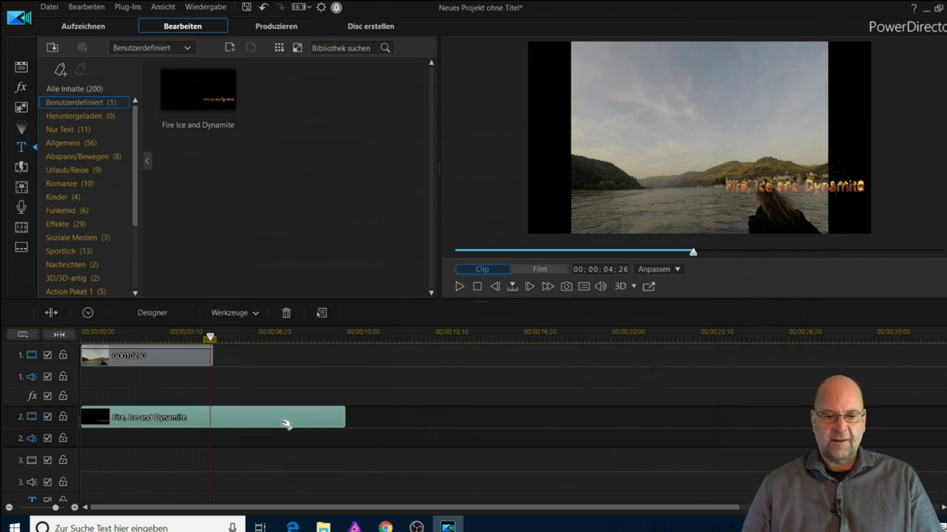
{"action": "double_click", "coordinate": [283, 426]}
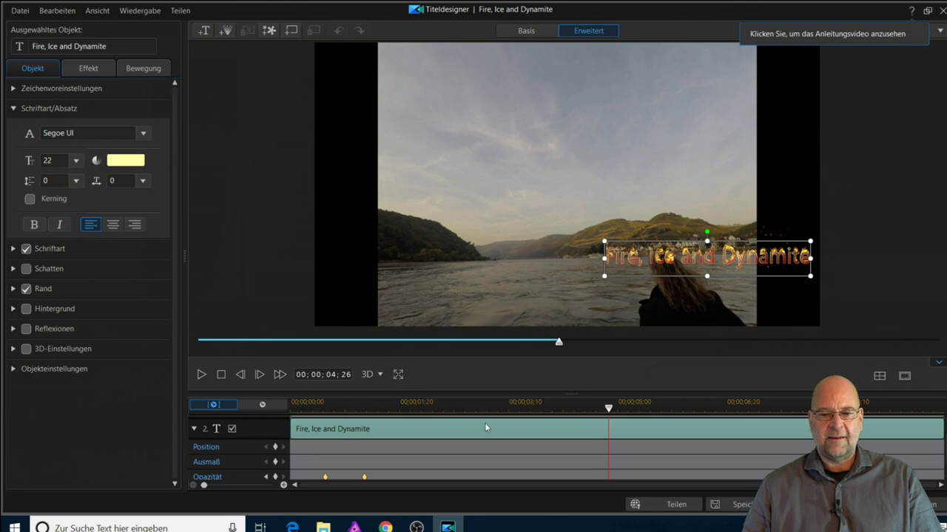
{"action": "double_click", "coordinate": [681, 257]}
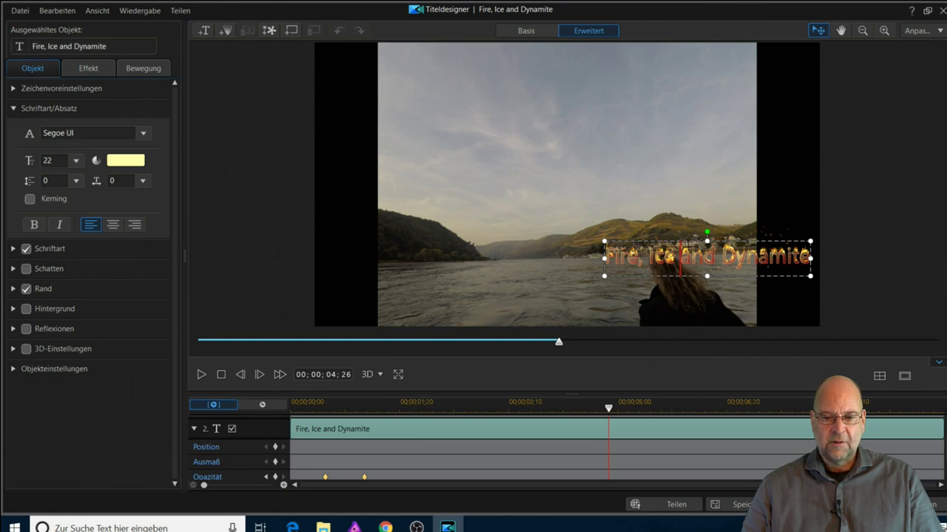
{"action": "left_click_drag", "start_coordinate": [686, 237], "coordinate": [480, 79]}
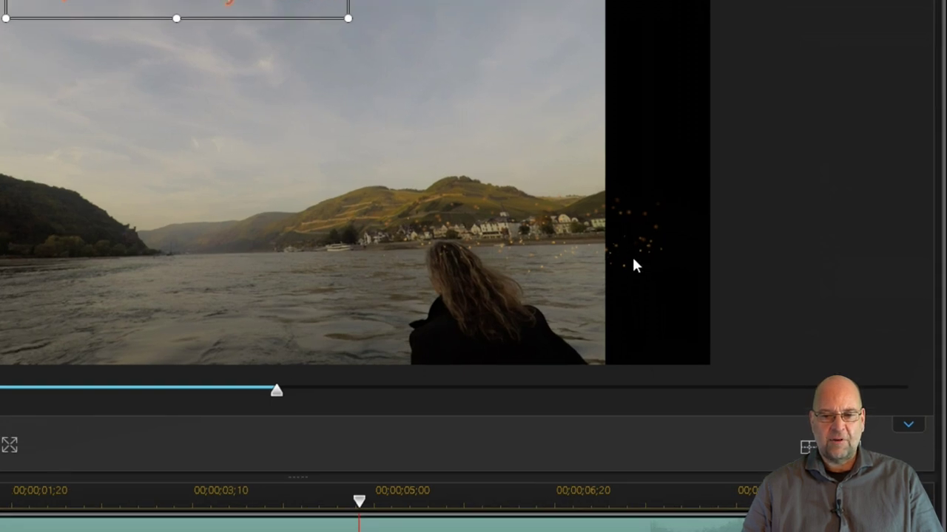
Try to select the spark particles at the right edge of the picture directly in the preview
{"action": "left_click", "coordinate": [630, 254]}
{"action": "left_click", "coordinate": [631, 250]}
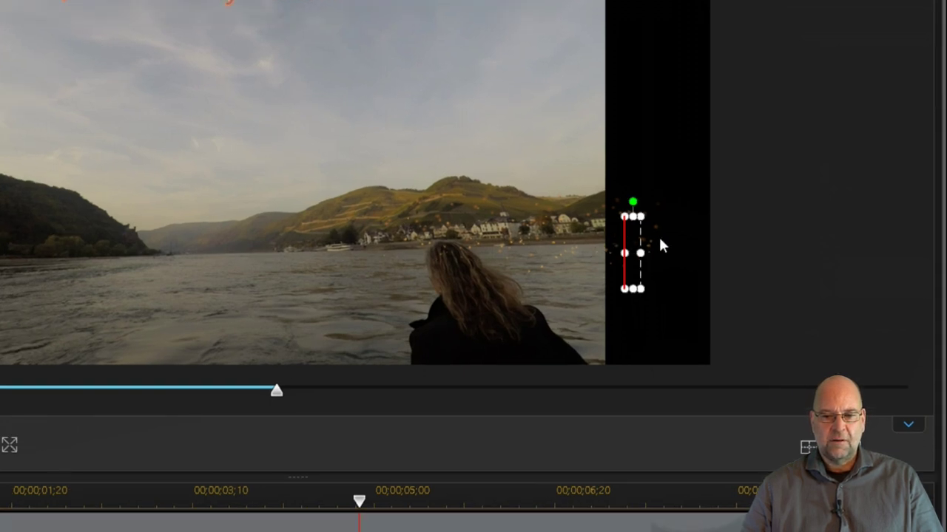
{"action": "left_click", "coordinate": [600, 242]}
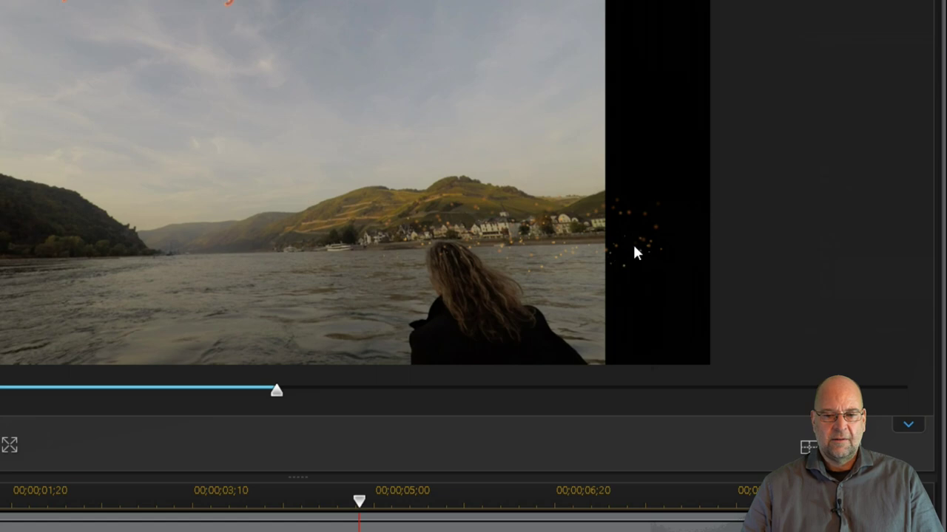
{"action": "left_click", "coordinate": [545, 229]}
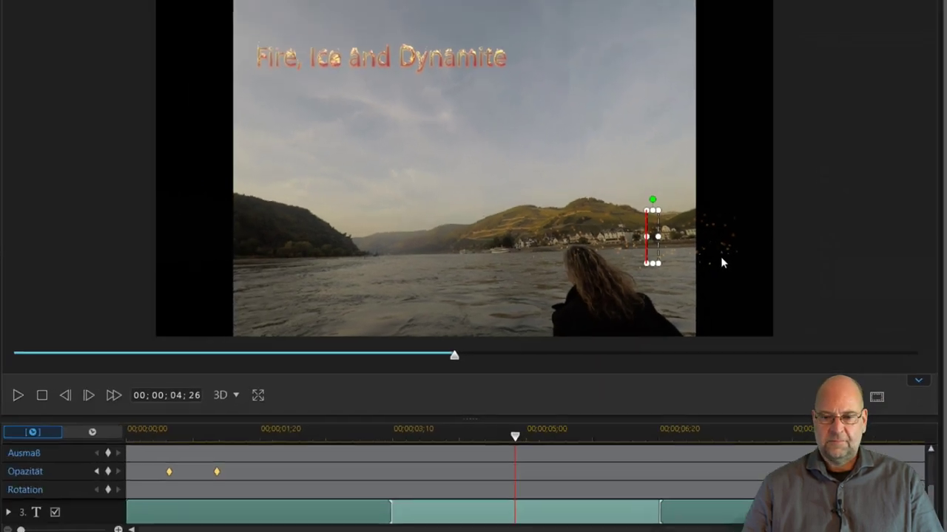
{"action": "left_click", "coordinate": [720, 256]}
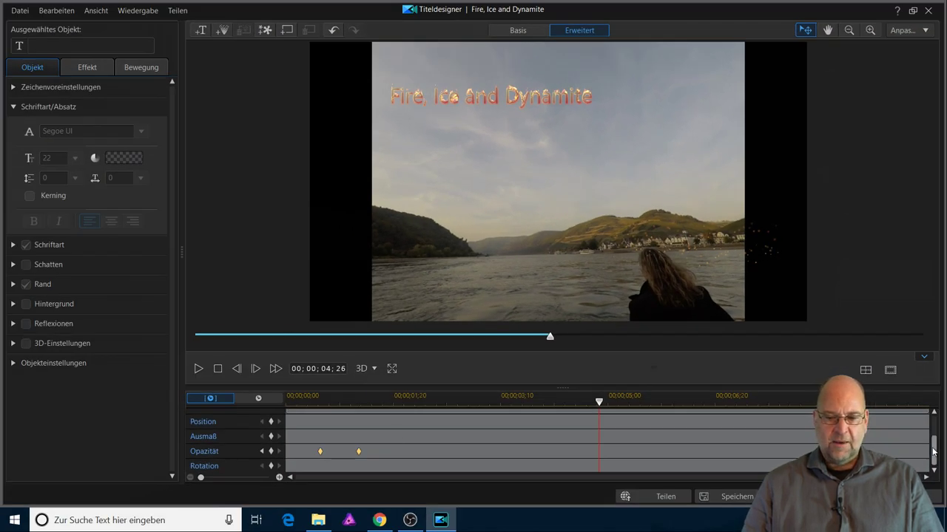
Look at the title in the designer's basic mode and return to advanced mode
{"action": "scroll", "coordinate": [865, 429], "scroll_direction": "up", "scroll_amount": 2}
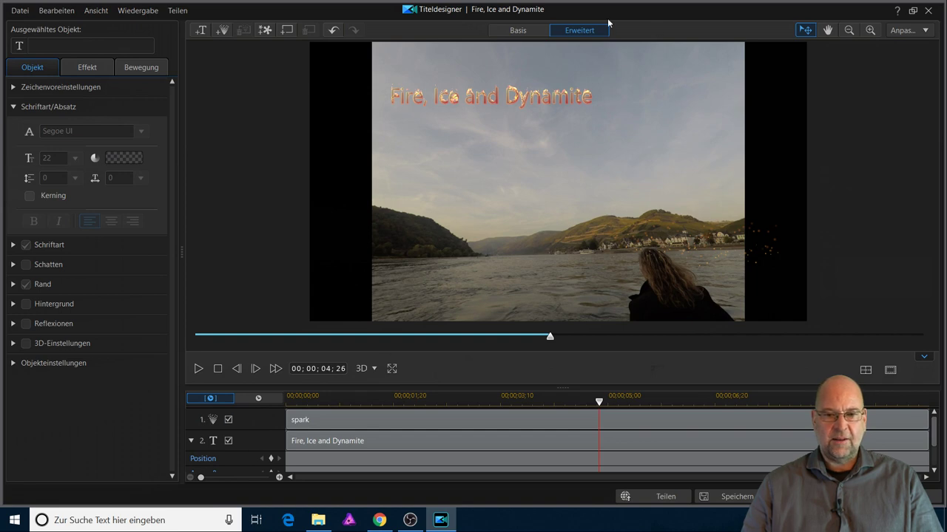
{"action": "left_click", "coordinate": [519, 30]}
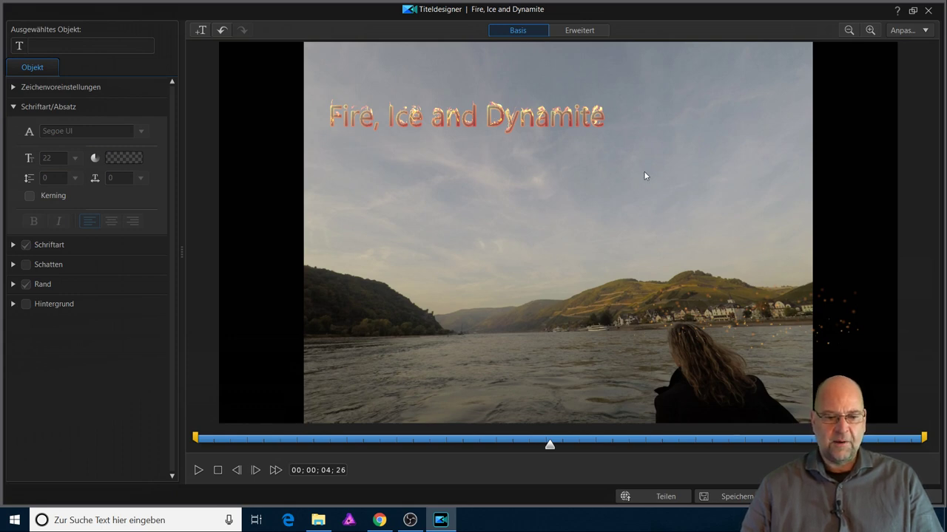
{"action": "left_click", "coordinate": [579, 30]}
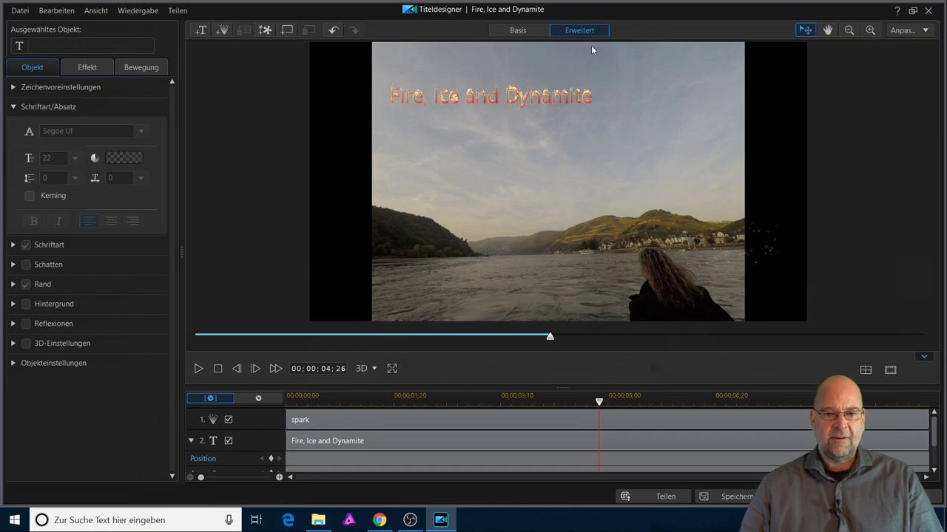
Select the spark particle track and try to grab its particles in the preview
{"action": "left_click", "coordinate": [194, 424]}
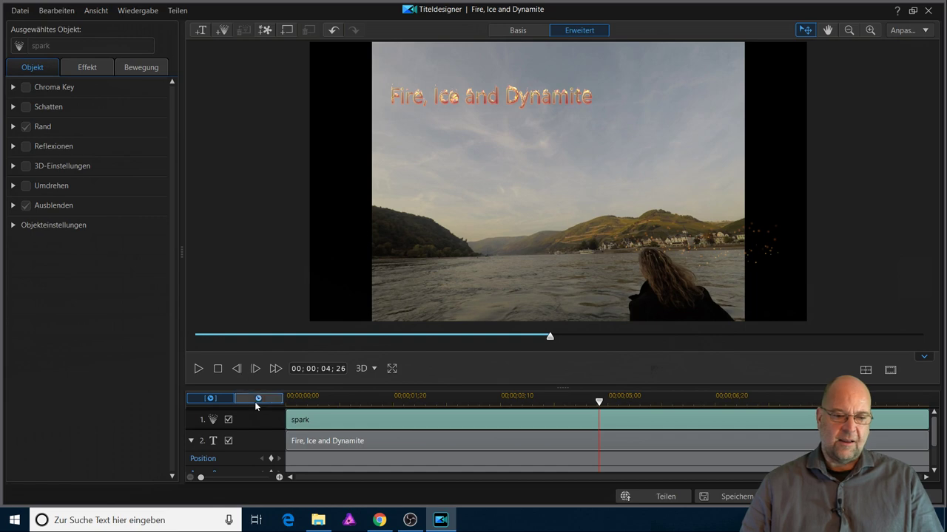
{"action": "left_click", "coordinate": [764, 255]}
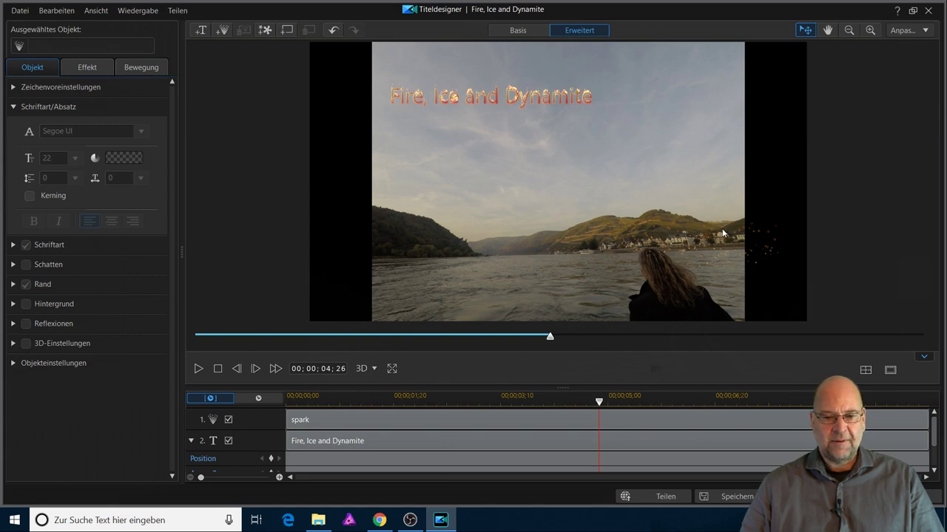
{"action": "left_click", "coordinate": [239, 426]}
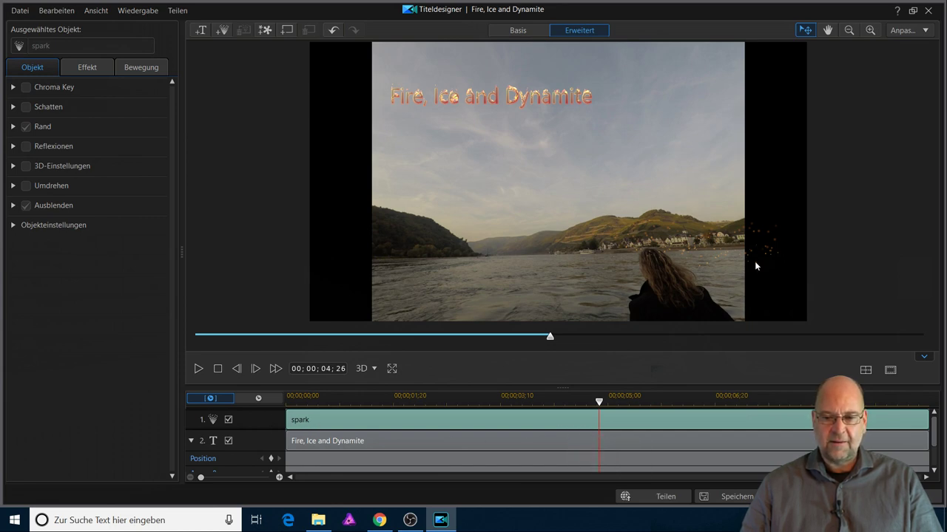
{"action": "left_click", "coordinate": [769, 248]}
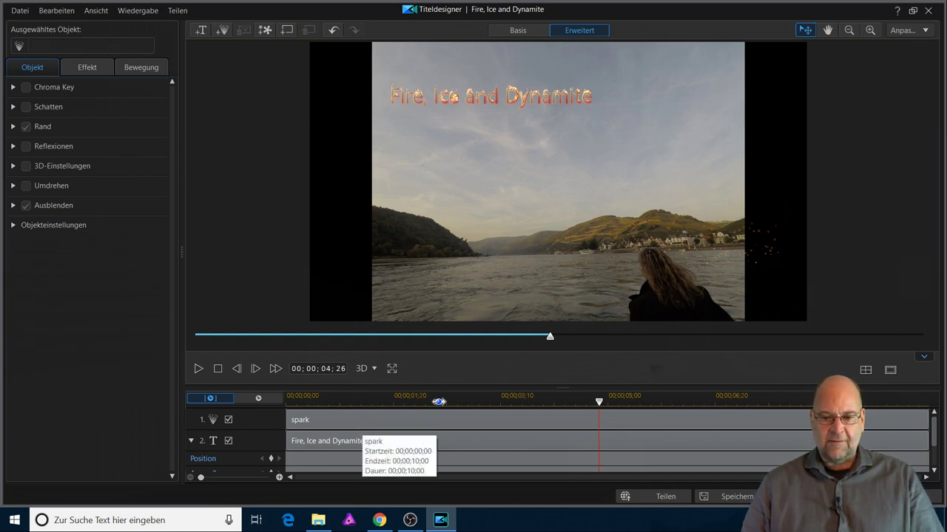
{"action": "left_click", "coordinate": [762, 249]}
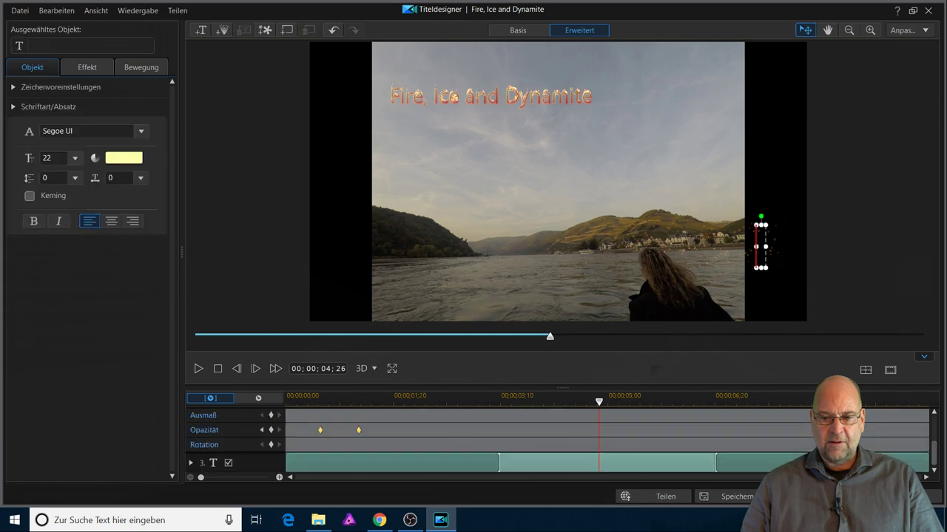
{"action": "left_click", "coordinate": [733, 264]}
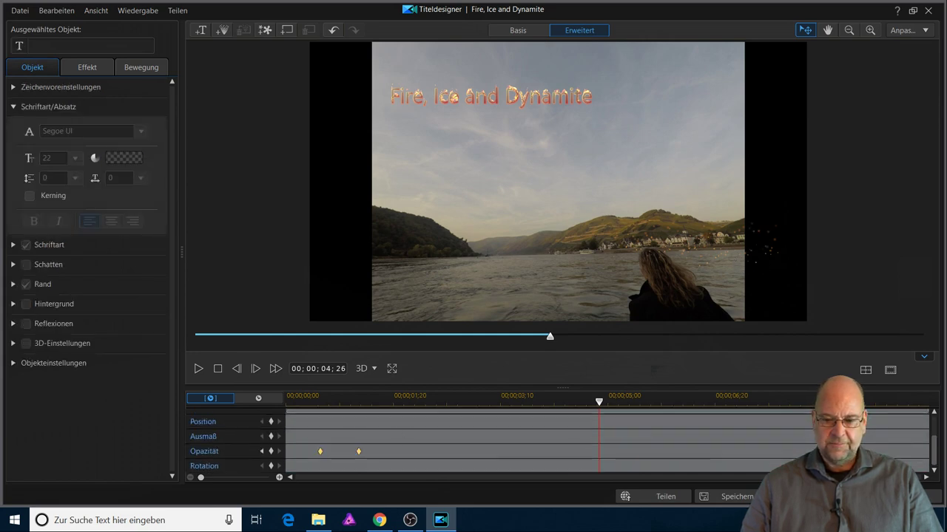
Reselect the spark track and try to shift the sparks toward the picture's middle using the frame placed over them
{"action": "scroll", "coordinate": [934, 449], "scroll_direction": "up", "scroll_amount": 5}
{"action": "left_click", "coordinate": [318, 419]}
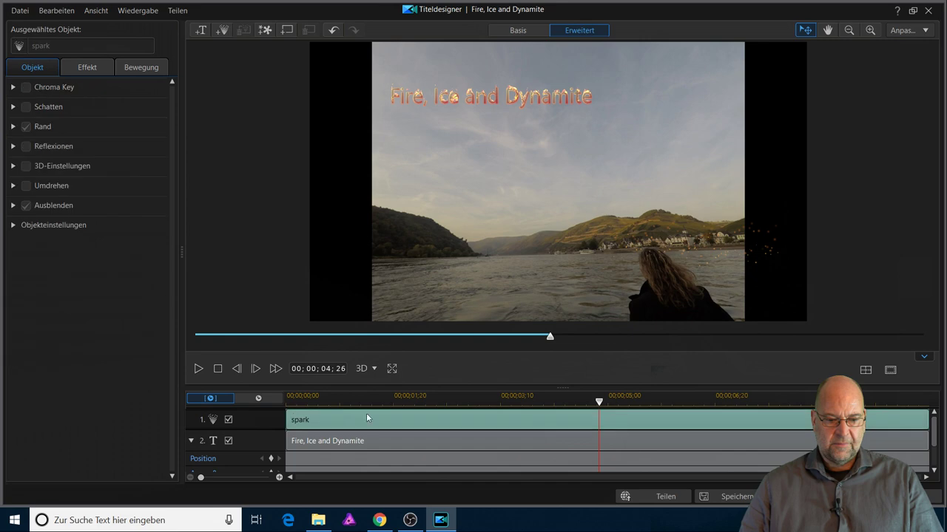
{"action": "left_click", "coordinate": [773, 256]}
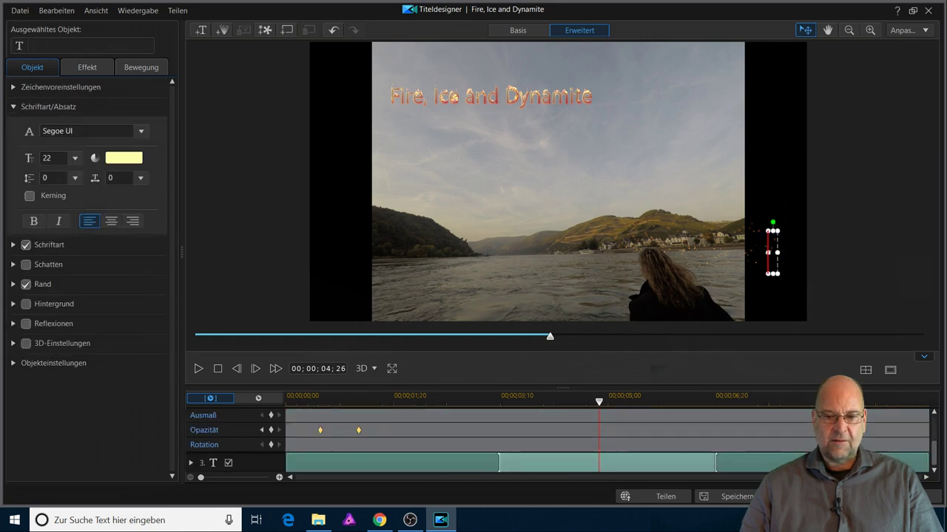
{"action": "left_click_drag", "start_coordinate": [768, 252], "coordinate": [583, 252]}
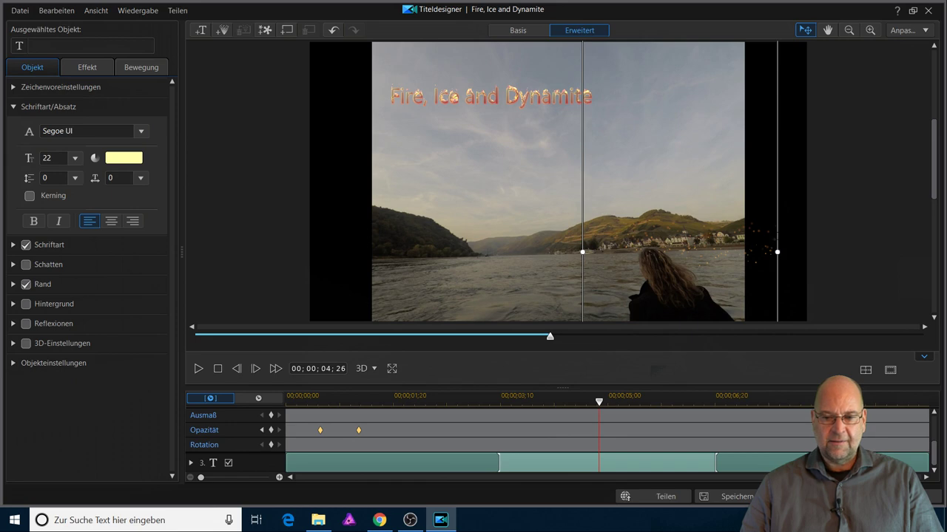
{"action": "left_click", "coordinate": [781, 239]}
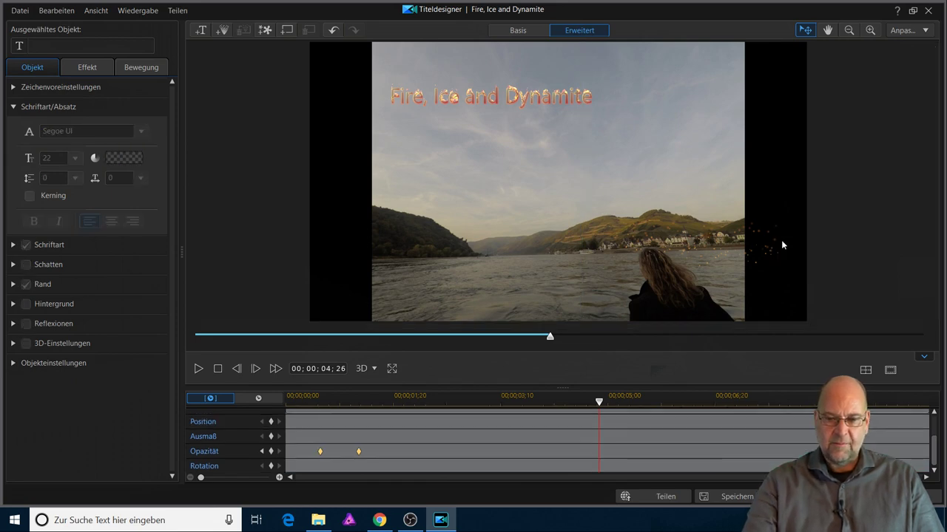
{"action": "scroll", "coordinate": [936, 451], "scroll_direction": "up", "scroll_amount": 3}
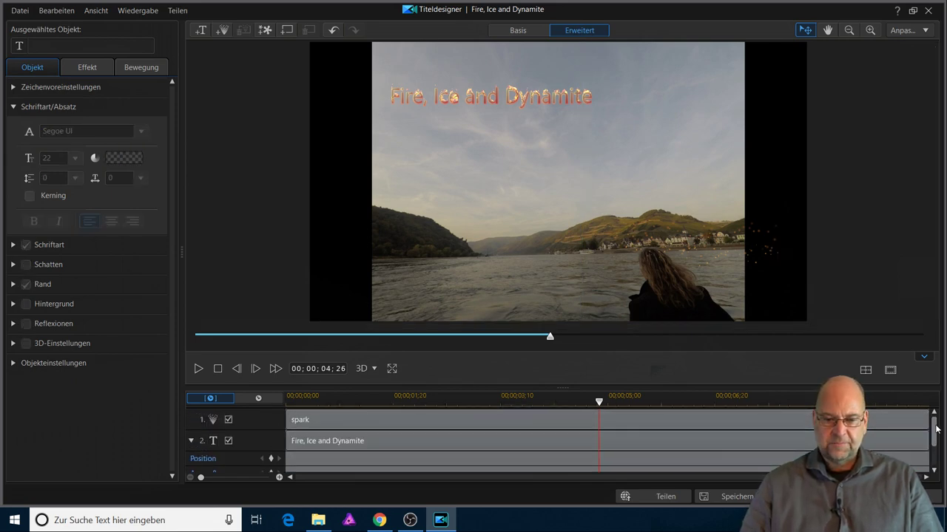
Toggle the spark track's visibility off and on, and test once more whether its particles can be selected in the preview
{"action": "left_click", "coordinate": [255, 421]}
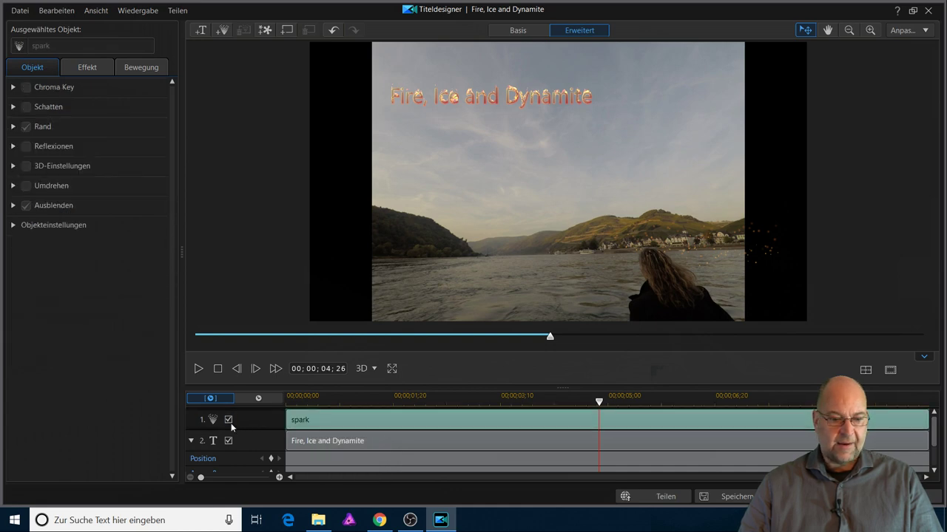
{"action": "left_click", "coordinate": [231, 420]}
{"action": "left_click", "coordinate": [230, 420]}
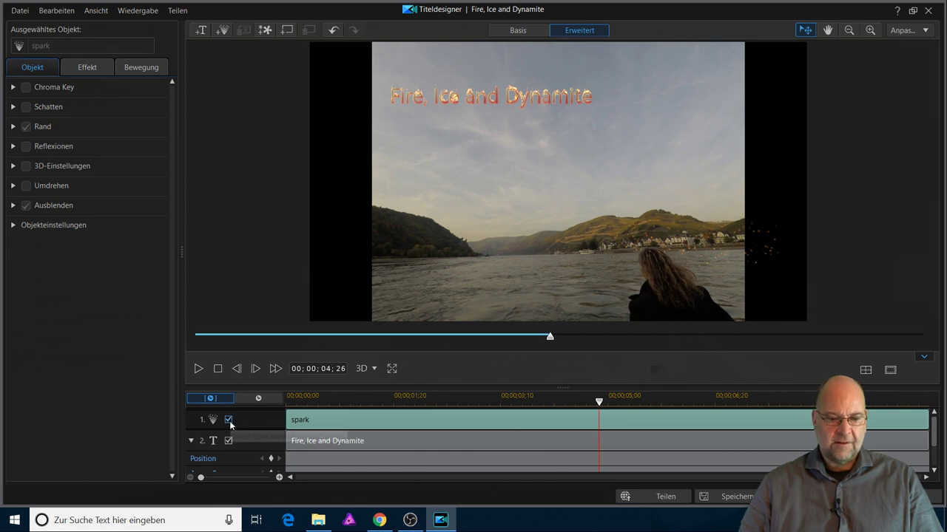
{"action": "left_click", "coordinate": [769, 254]}
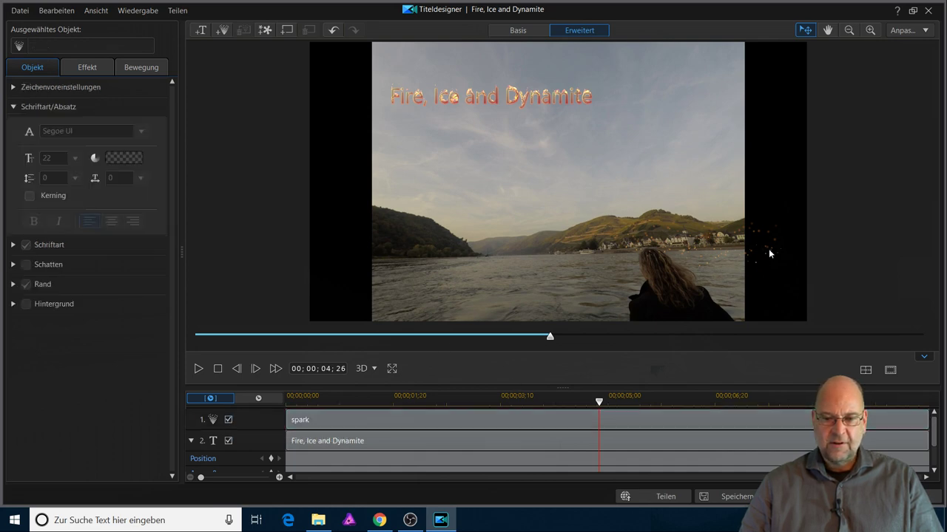
With the spark track selected, open the particle import library, check its content categories and keep the filter on Alle Inhalte
{"action": "left_click", "coordinate": [246, 419]}
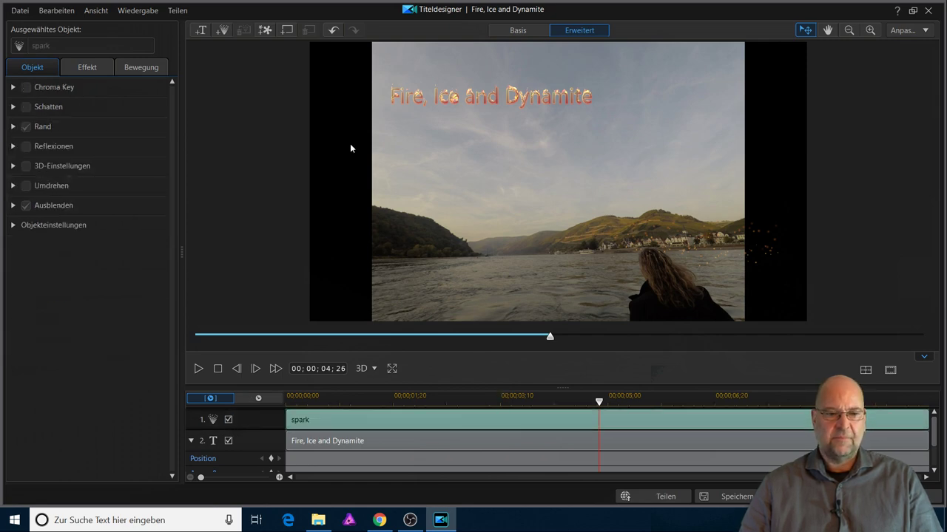
{"action": "left_click", "coordinate": [225, 32]}
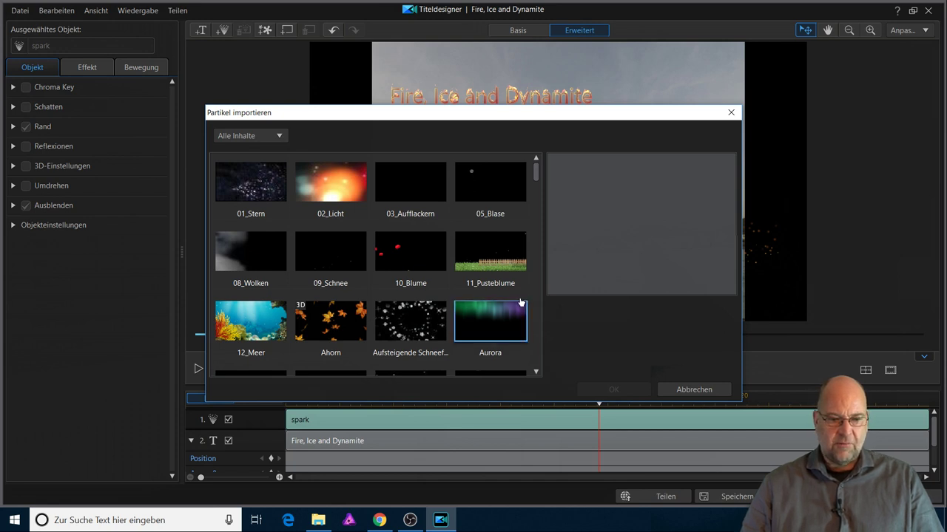
{"action": "left_click", "coordinate": [281, 137]}
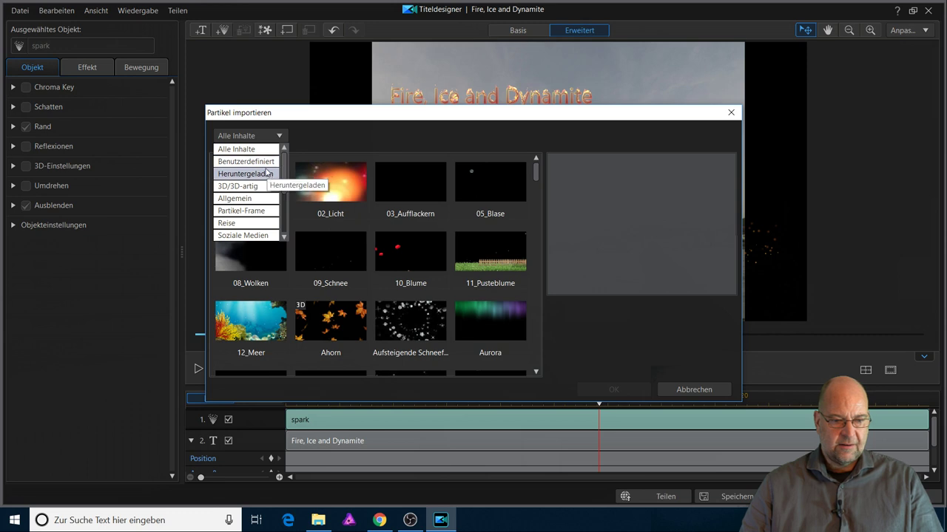
{"action": "left_click", "coordinate": [251, 148]}
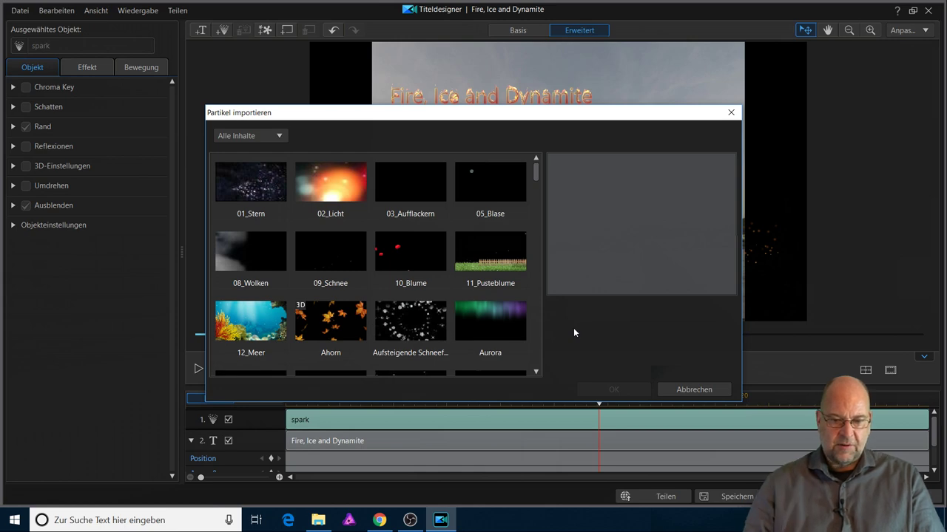
Look through the particle library for a spark effect and leave the library without importing anything
{"action": "scroll", "coordinate": [481, 324], "scroll_direction": "down", "scroll_amount": 10}
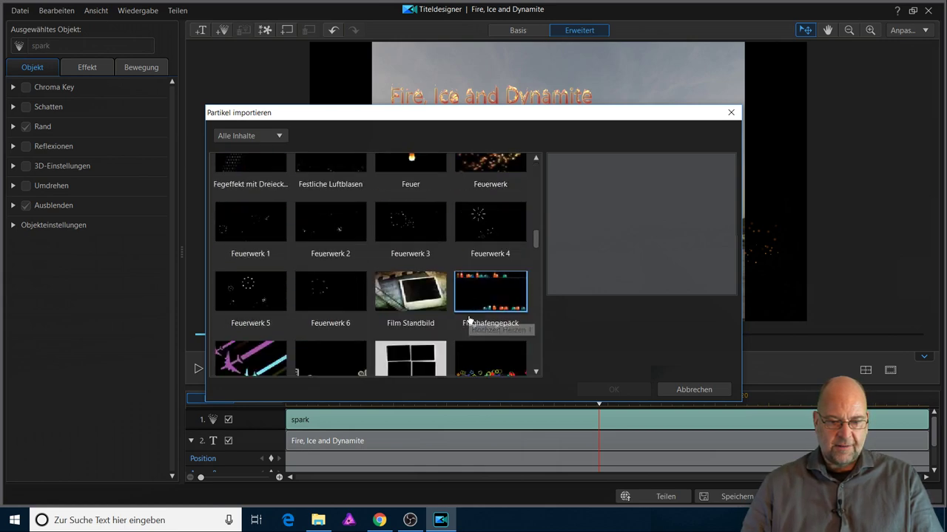
{"action": "scroll", "coordinate": [451, 327], "scroll_direction": "down", "scroll_amount": 5}
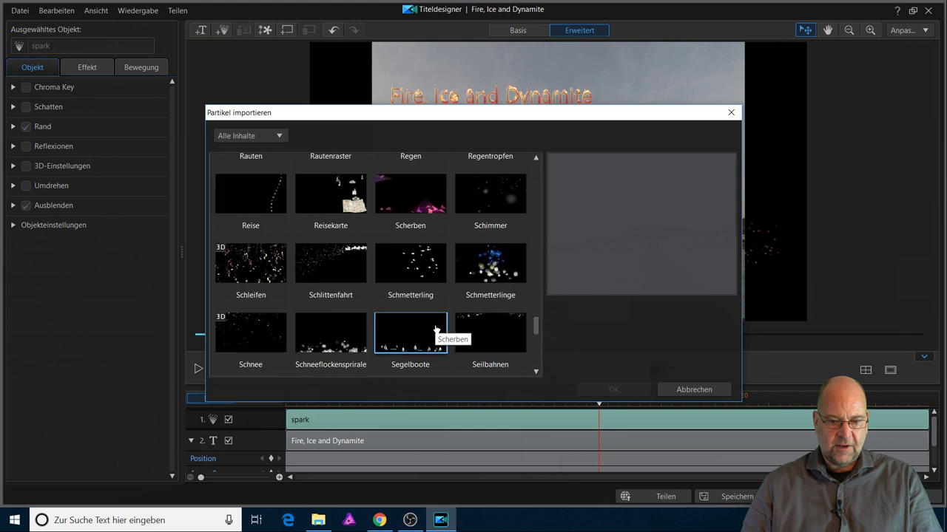
{"action": "left_click", "coordinate": [537, 373]}
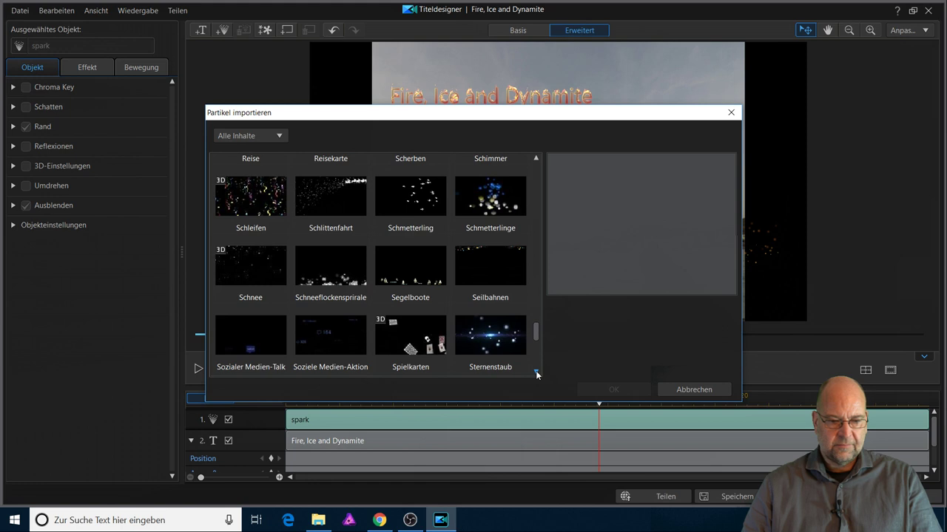
{"action": "left_click", "coordinate": [537, 373]}
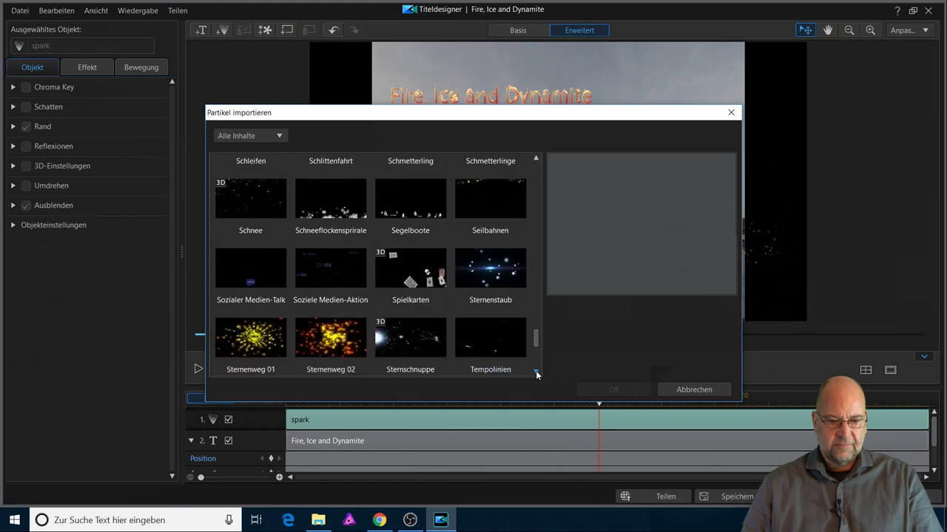
{"action": "left_click", "coordinate": [536, 374]}
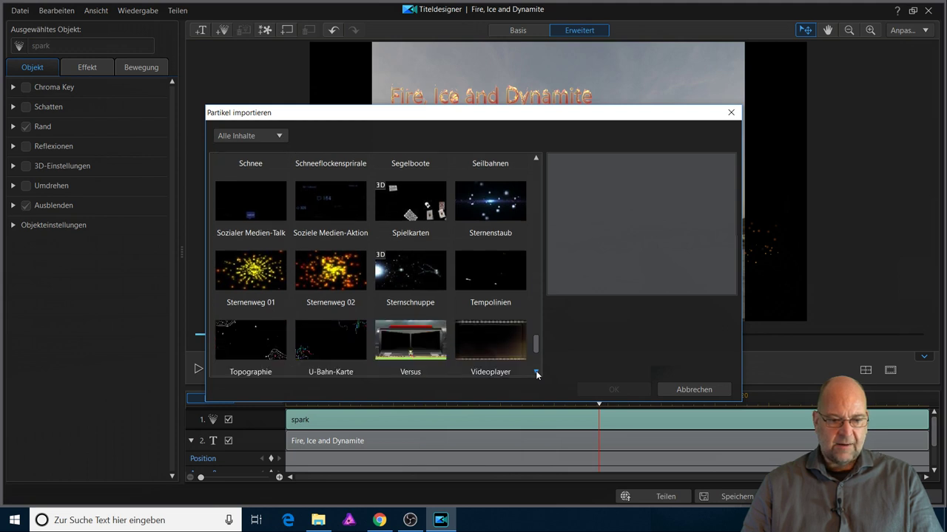
{"action": "left_click", "coordinate": [537, 373]}
{"action": "left_click", "coordinate": [537, 373]}
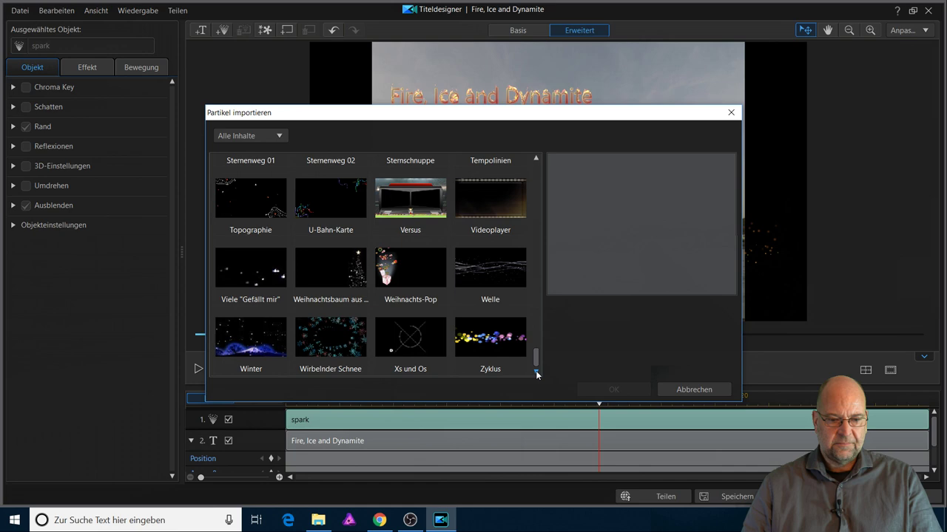
{"action": "left_click_drag", "start_coordinate": [536, 357], "coordinate": [538, 256]}
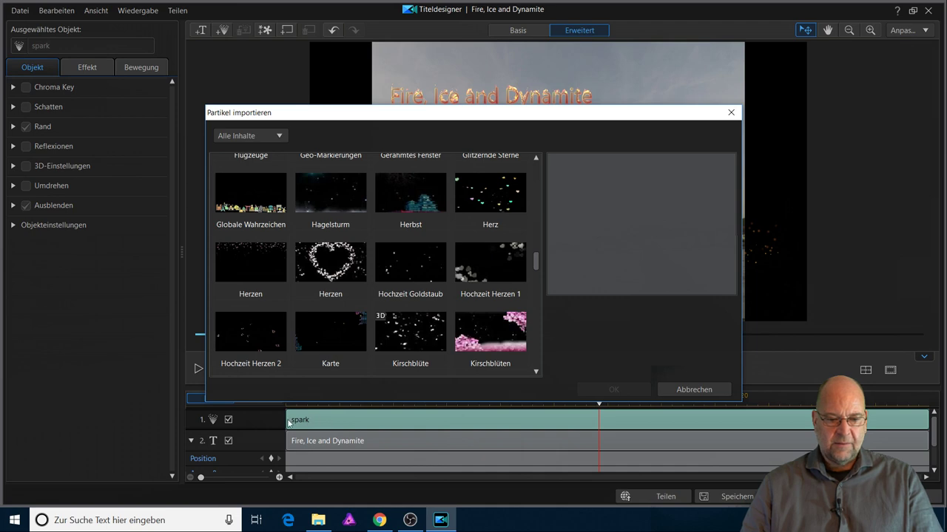
{"action": "scroll", "coordinate": [425, 309], "scroll_direction": "down", "scroll_amount": 7}
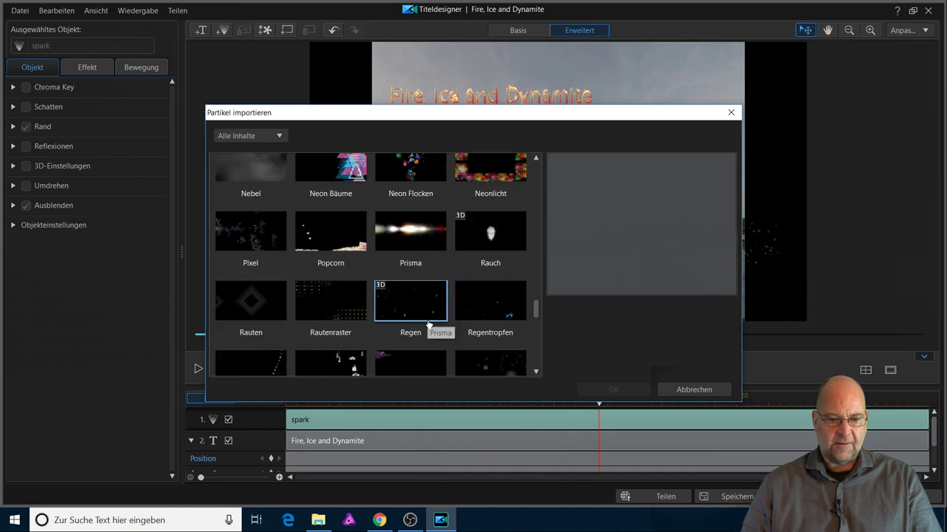
{"action": "scroll", "coordinate": [427, 324], "scroll_direction": "down", "scroll_amount": 1}
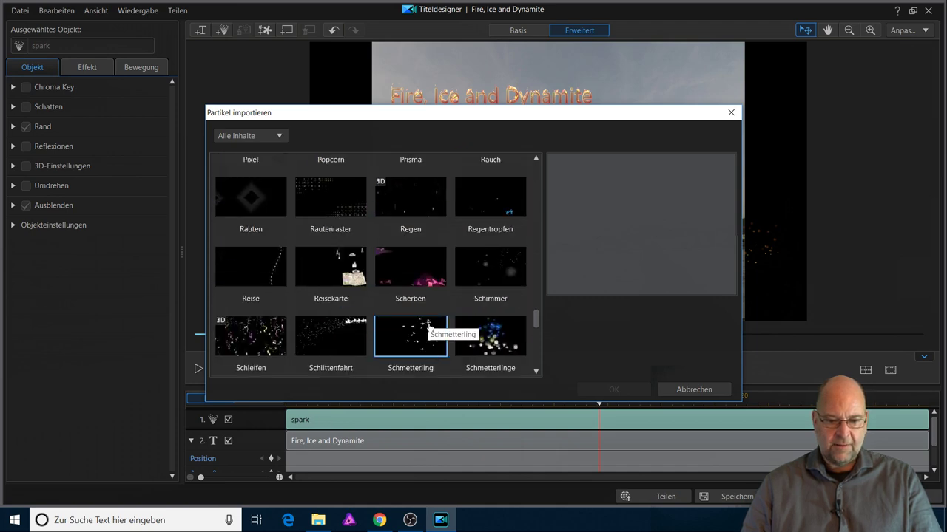
{"action": "scroll", "coordinate": [429, 325], "scroll_direction": "down", "scroll_amount": 1}
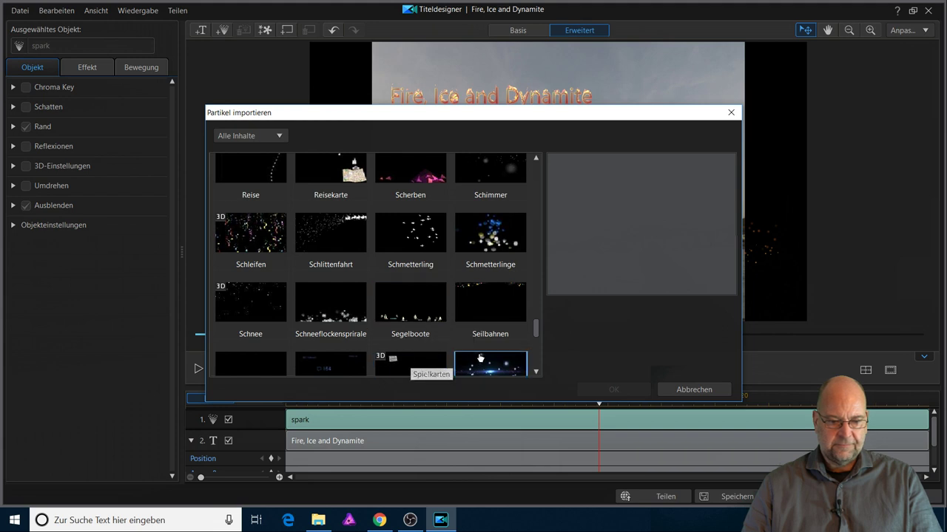
{"action": "scroll", "coordinate": [492, 349], "scroll_direction": "down", "scroll_amount": 1}
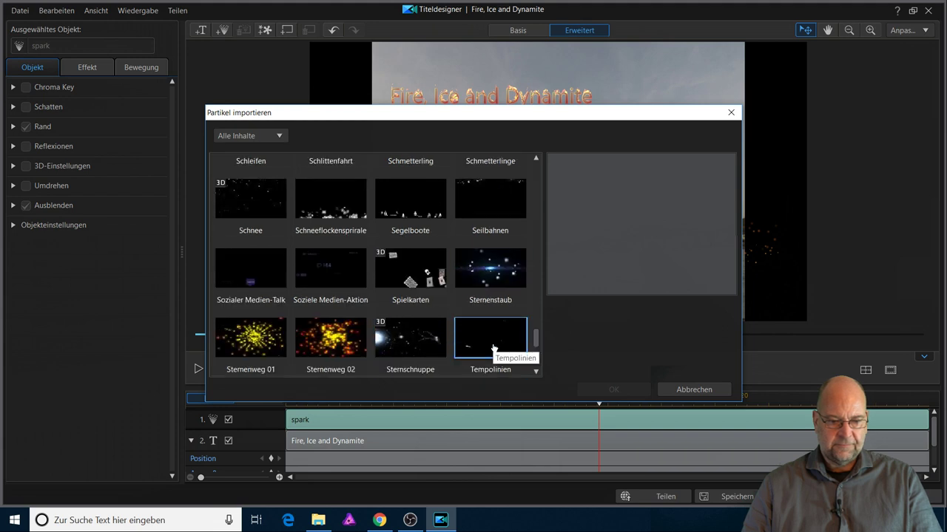
{"action": "scroll", "coordinate": [494, 348], "scroll_direction": "down", "scroll_amount": 1}
{"action": "scroll", "coordinate": [489, 347], "scroll_direction": "up", "scroll_amount": 1}
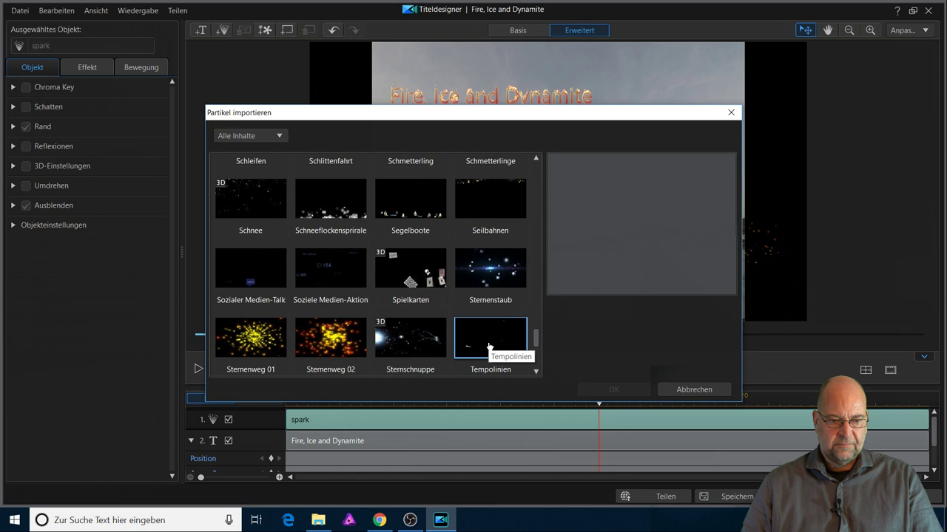
{"action": "left_click", "coordinate": [688, 390]}
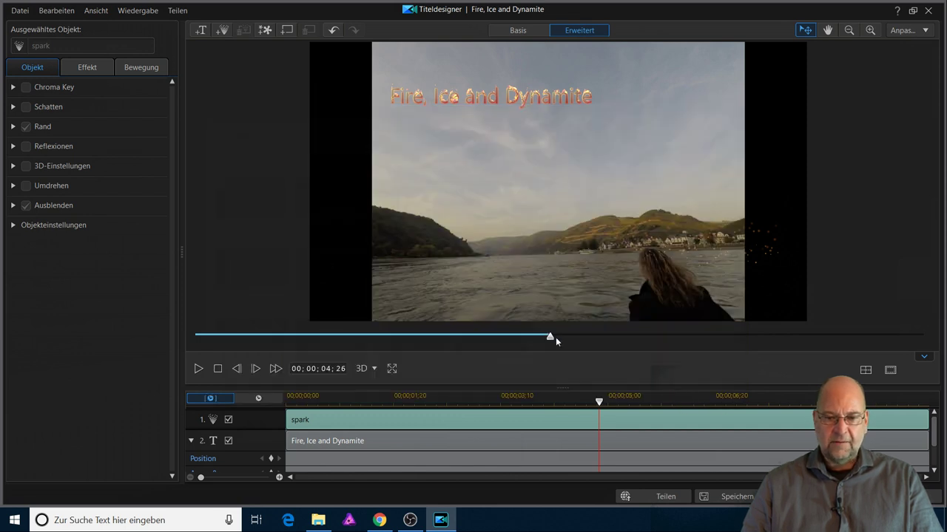
Try to select the sparks beside the picture in the preview, and reselect the spark track
{"action": "left_click", "coordinate": [769, 248]}
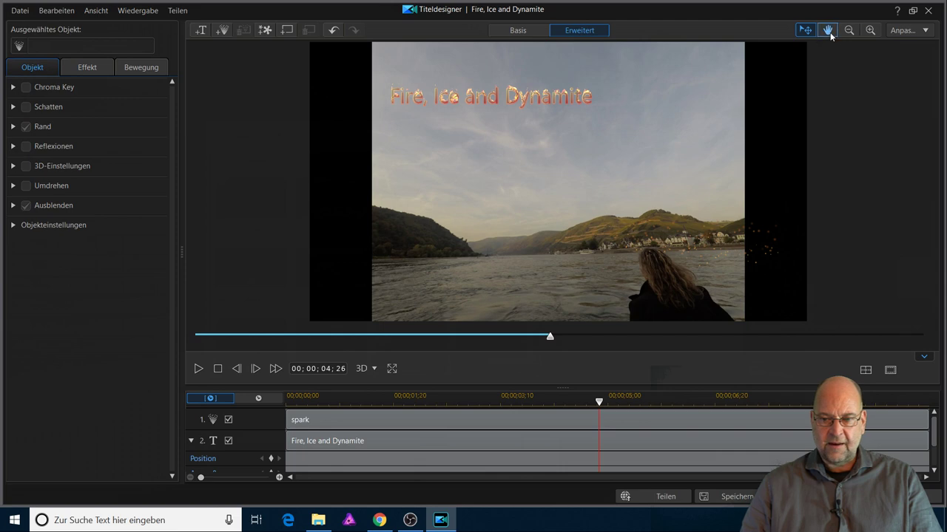
{"action": "left_click", "coordinate": [768, 240]}
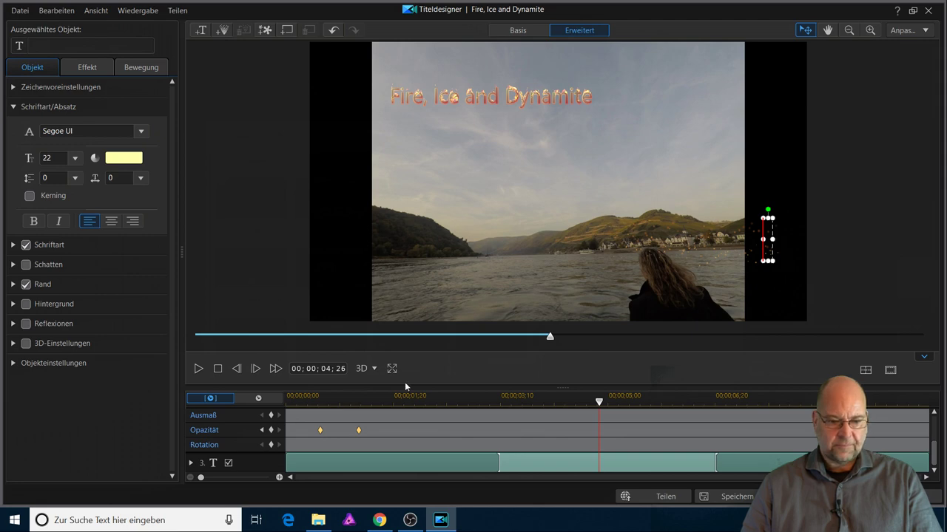
{"action": "scroll", "coordinate": [927, 453], "scroll_direction": "up", "scroll_amount": 5}
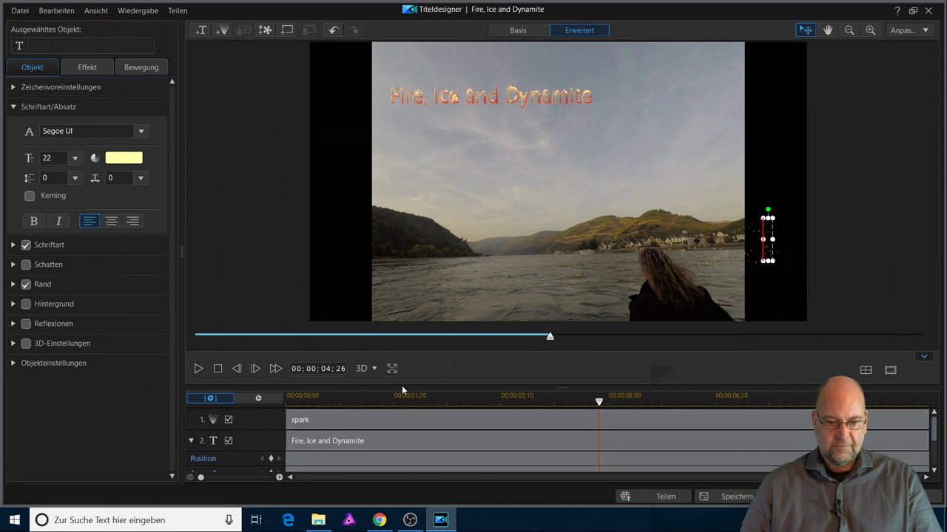
{"action": "left_click", "coordinate": [259, 420]}
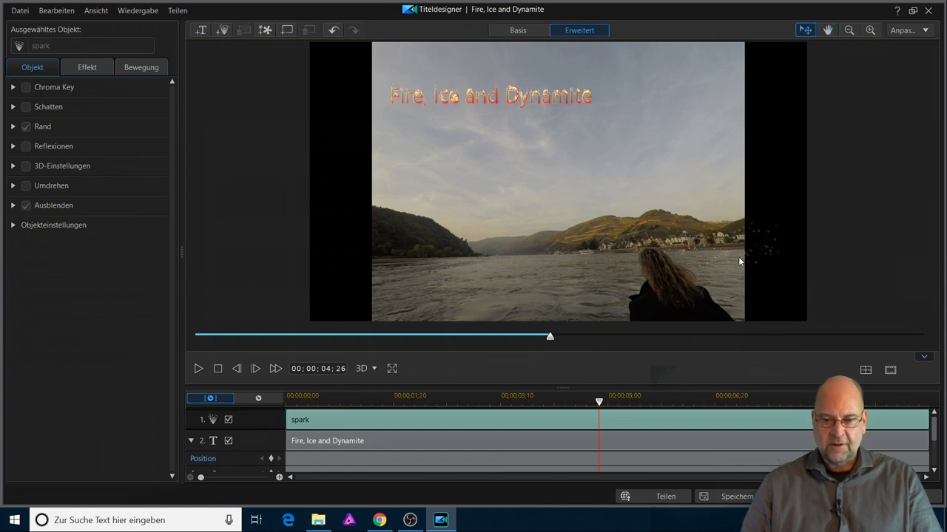
Try again to select the sparks in the preview, including with the timeline switched to its other time display
{"action": "left_click", "coordinate": [760, 253]}
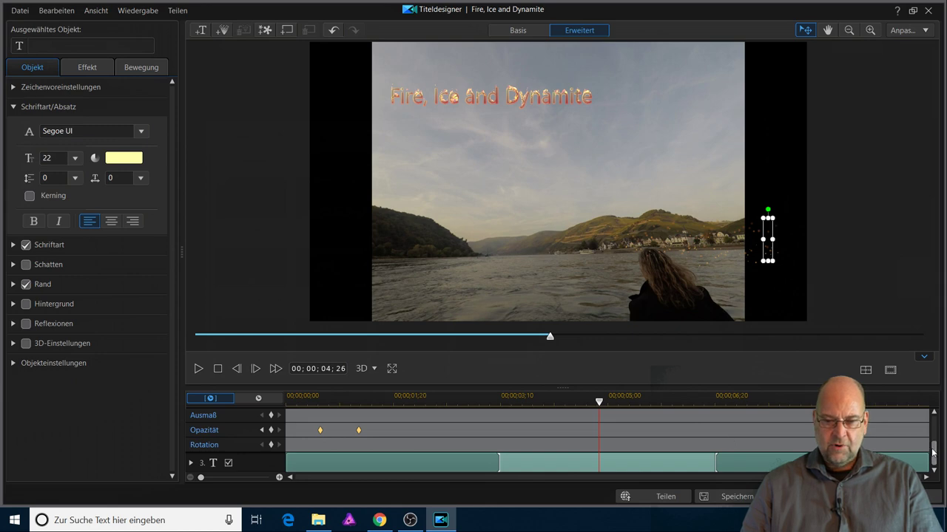
{"action": "left_click_drag", "start_coordinate": [933, 452], "coordinate": [933, 425]}
{"action": "left_click", "coordinate": [255, 423]}
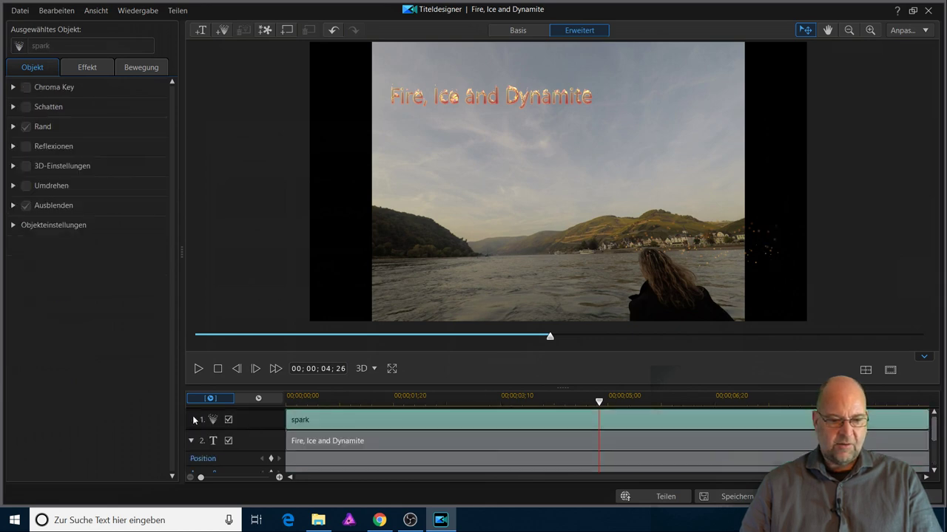
{"action": "left_click", "coordinate": [258, 399]}
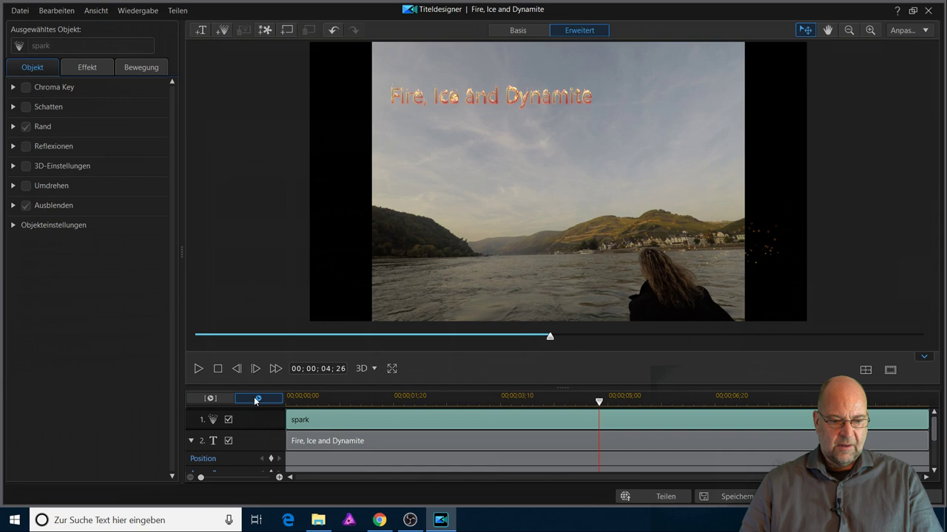
{"action": "left_click", "coordinate": [766, 253]}
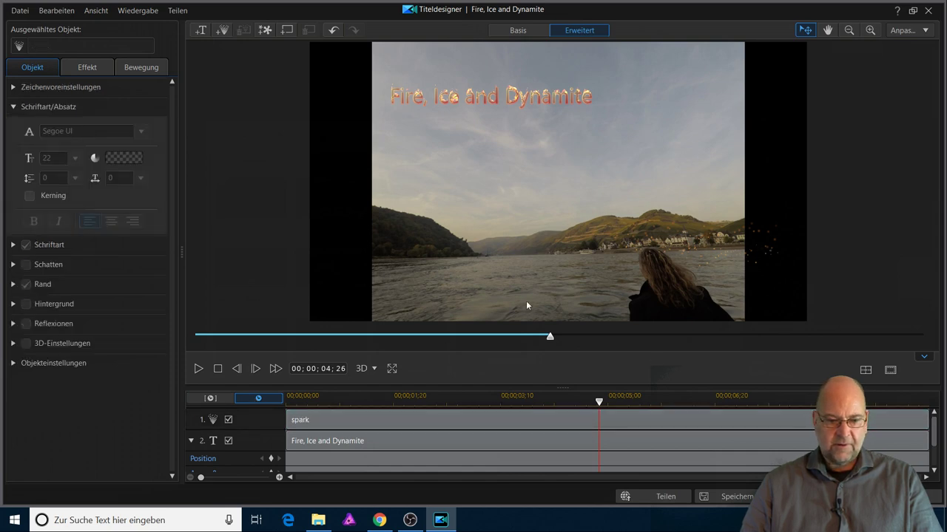
Move the Particle2 emitter to the frame's upper-left area in the spark's particle designer, check the playback and return to the title designer
{"action": "double_click", "coordinate": [375, 418]}
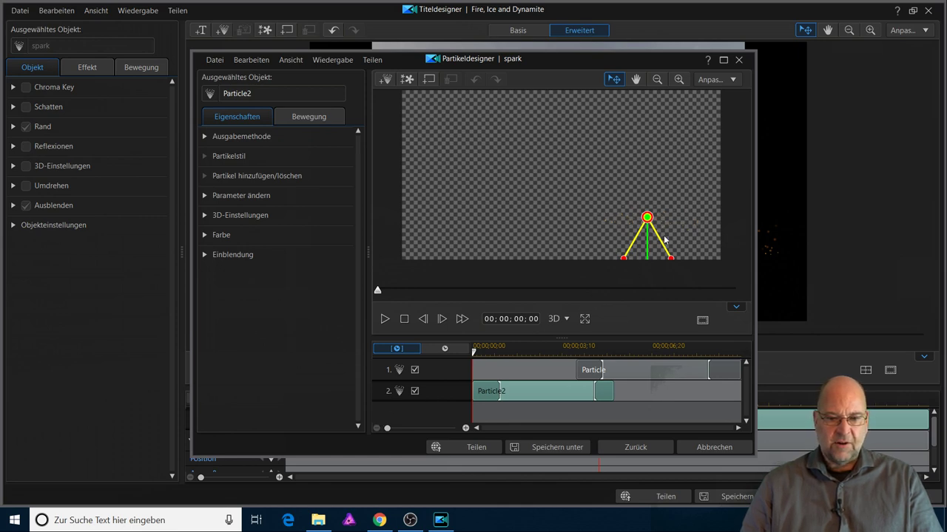
{"action": "left_click_drag", "start_coordinate": [647, 217], "coordinate": [463, 118]}
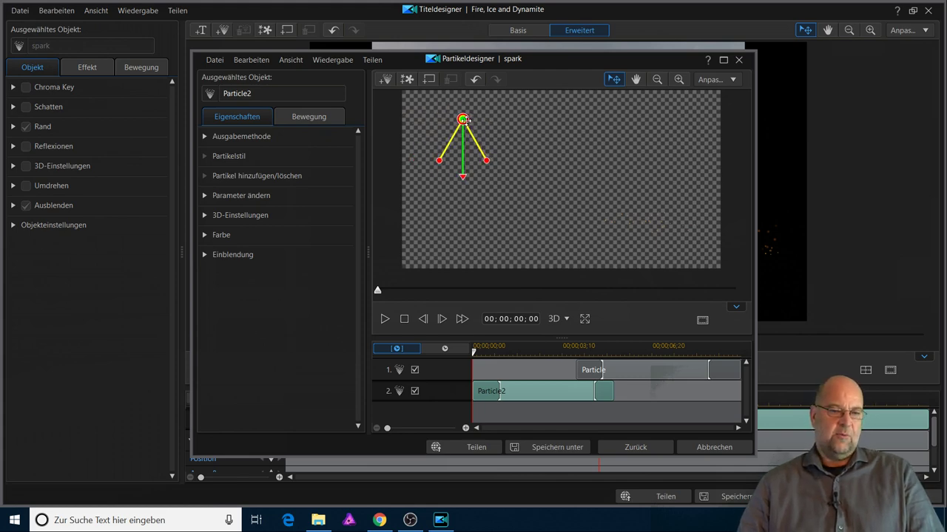
{"action": "left_click", "coordinate": [385, 322]}
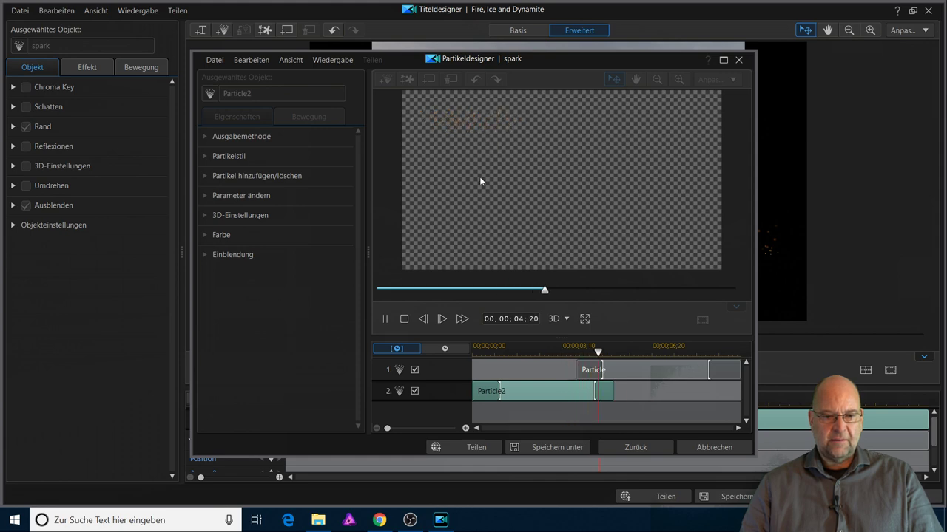
{"action": "left_click", "coordinate": [404, 319]}
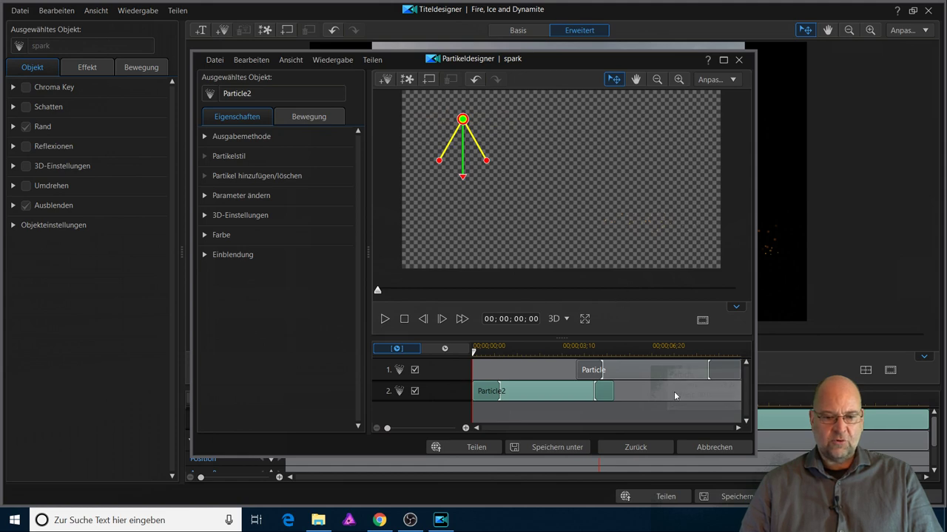
{"action": "left_click", "coordinate": [668, 448]}
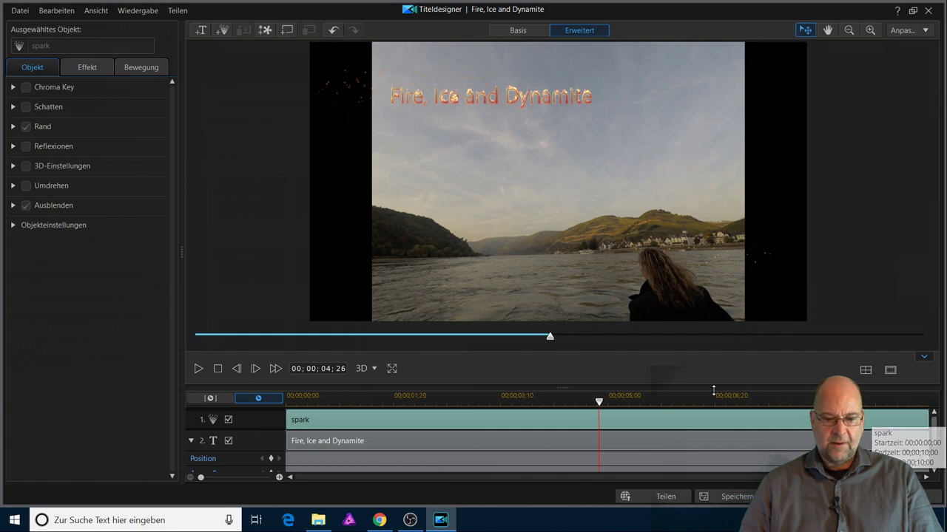
Enlarge the track area and test again whether the sparks can be selected in the preview after toggling the spark track's visibility
{"action": "left_click_drag", "start_coordinate": [712, 389], "coordinate": [691, 305]}
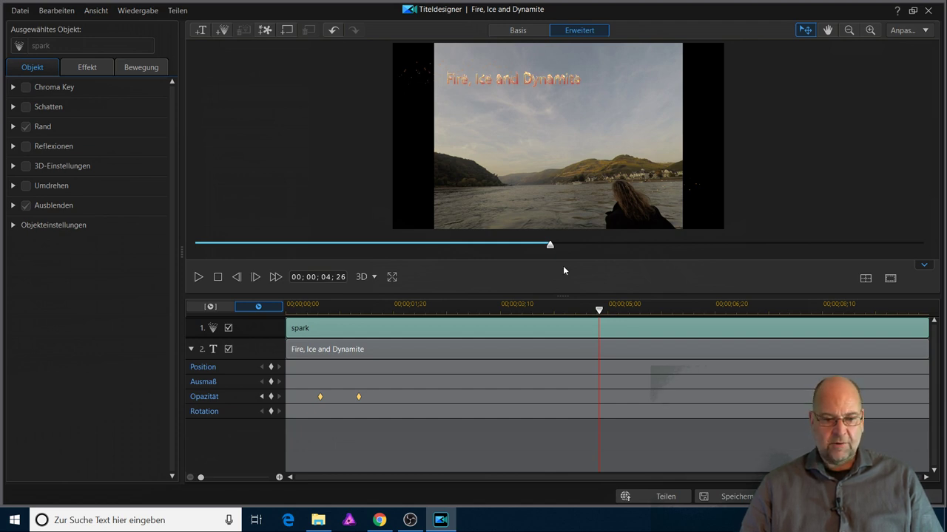
{"action": "left_click", "coordinate": [229, 328]}
{"action": "left_click", "coordinate": [229, 329]}
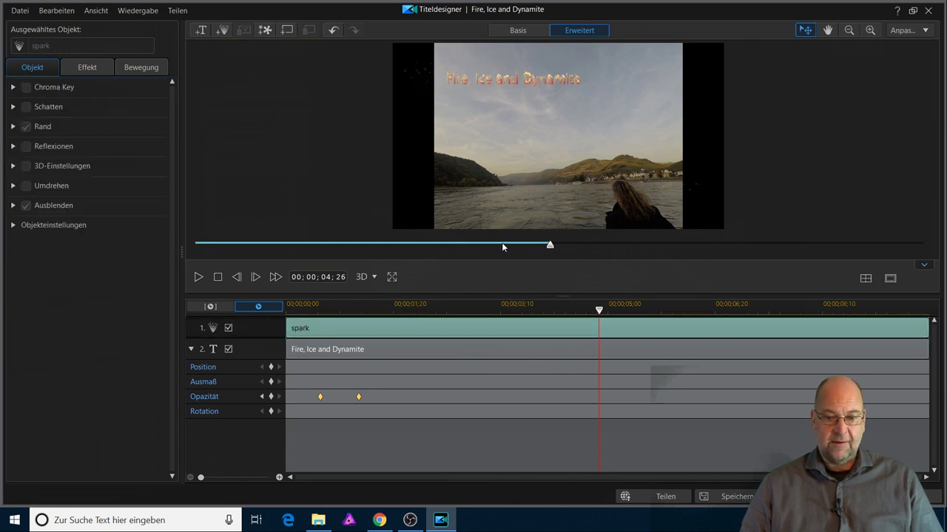
{"action": "left_click", "coordinate": [662, 183]}
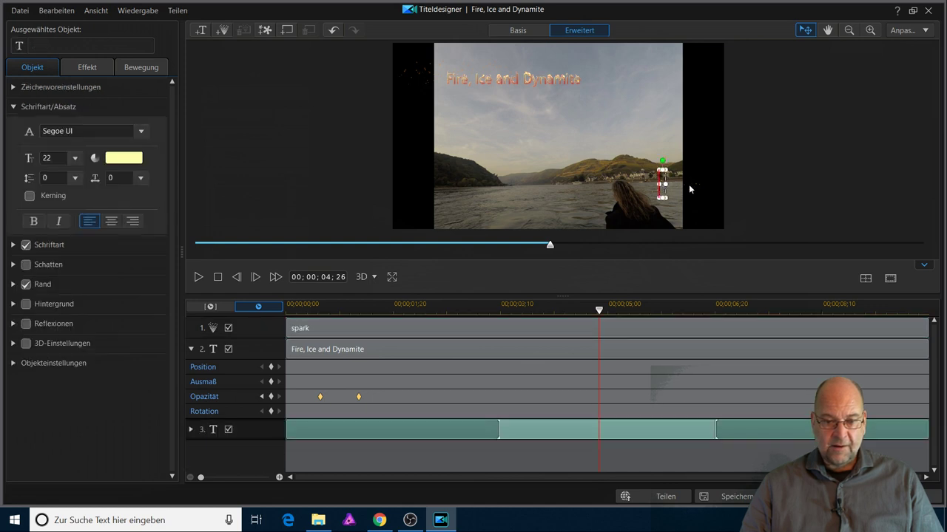
Move the Particle emitter to the frame's upper-left area in the spark's particle designer and return to the title designer
{"action": "left_click", "coordinate": [265, 329]}
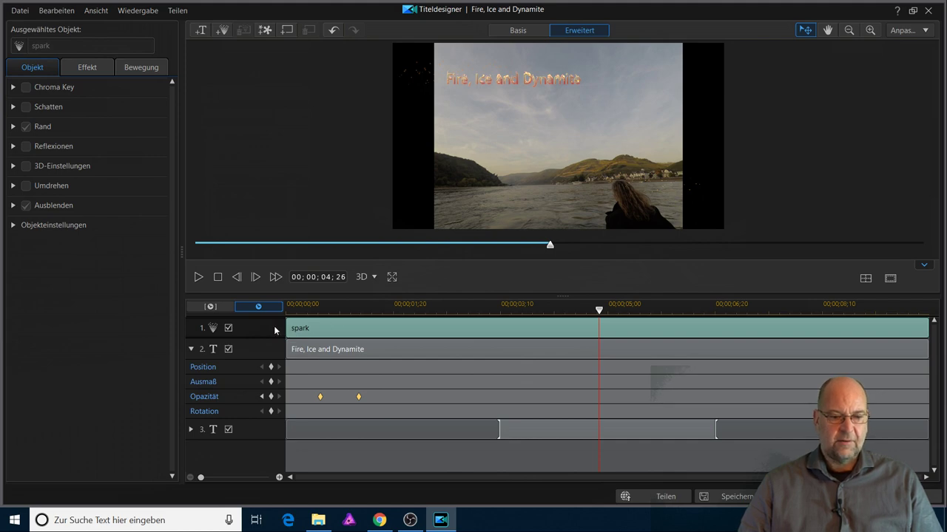
{"action": "double_click", "coordinate": [284, 330]}
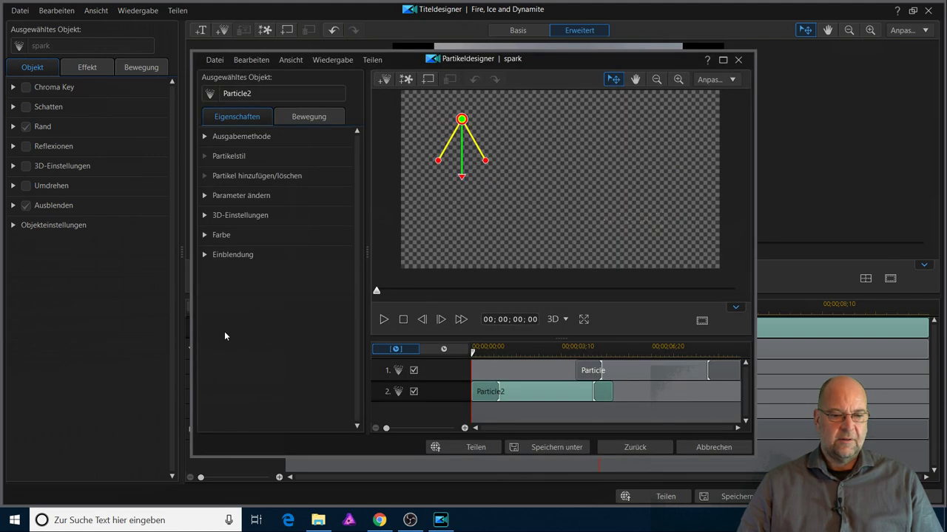
{"action": "left_click", "coordinate": [634, 370]}
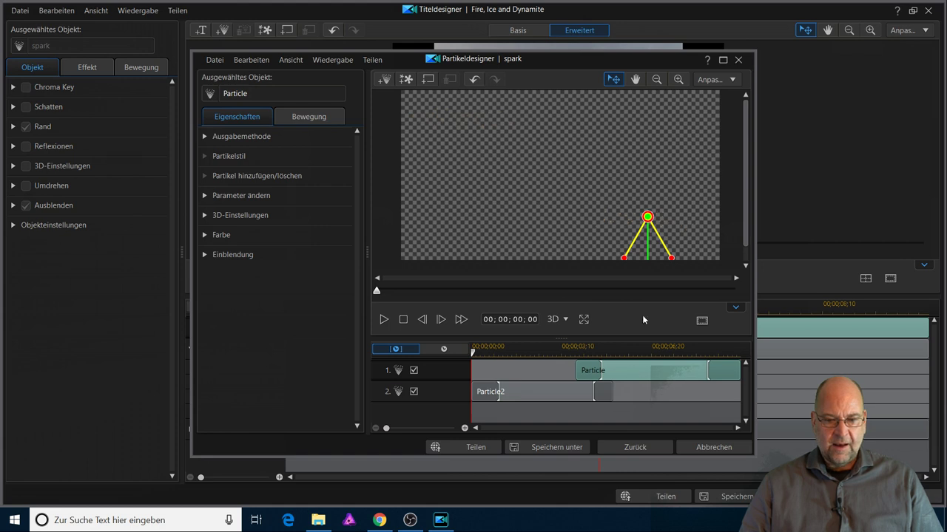
{"action": "left_click_drag", "start_coordinate": [646, 217], "coordinate": [482, 114]}
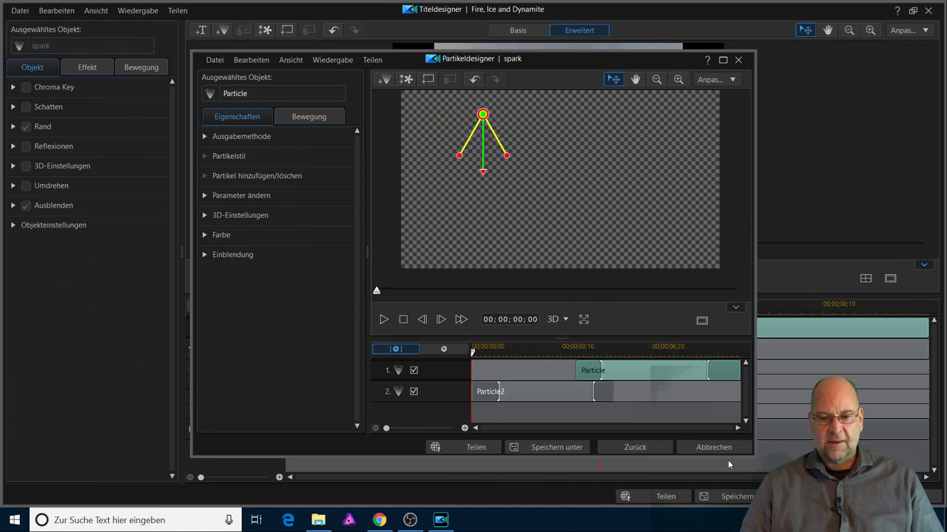
{"action": "left_click", "coordinate": [654, 446]}
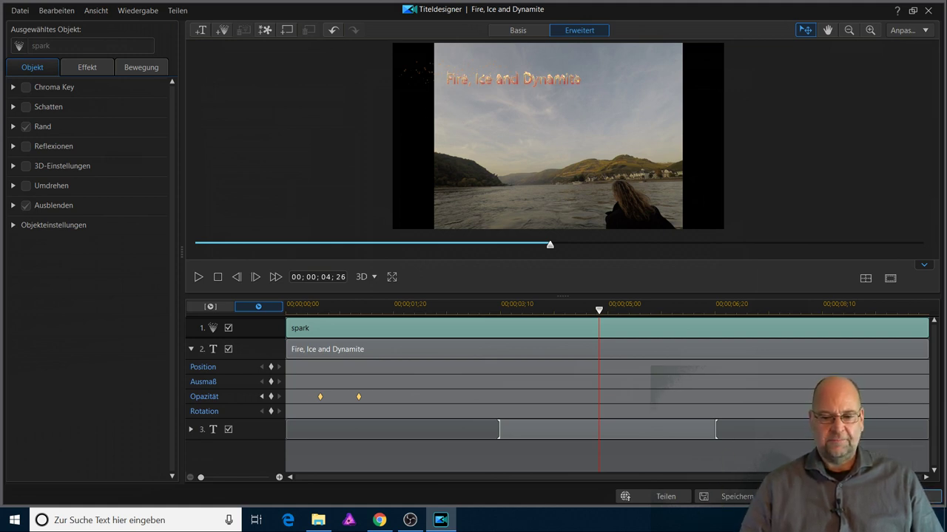
Leave the title designer and discard the unsaved changes to the Fire, Ice and Dynamite title
{"action": "key", "text": "Escape"}
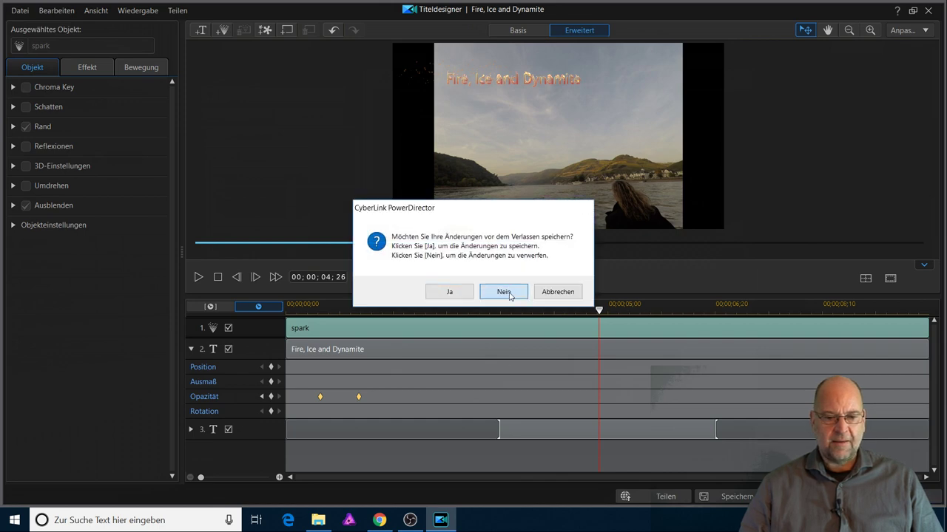
{"action": "left_click", "coordinate": [504, 292]}
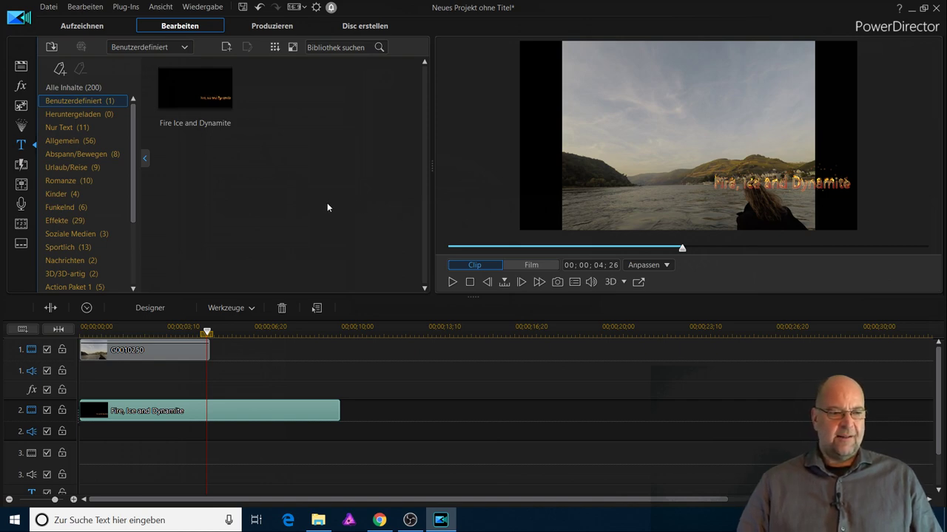
Show all title templates in the library and preview the animated titles 80er-Retro 01, 02 and 03
{"action": "left_click", "coordinate": [73, 87]}
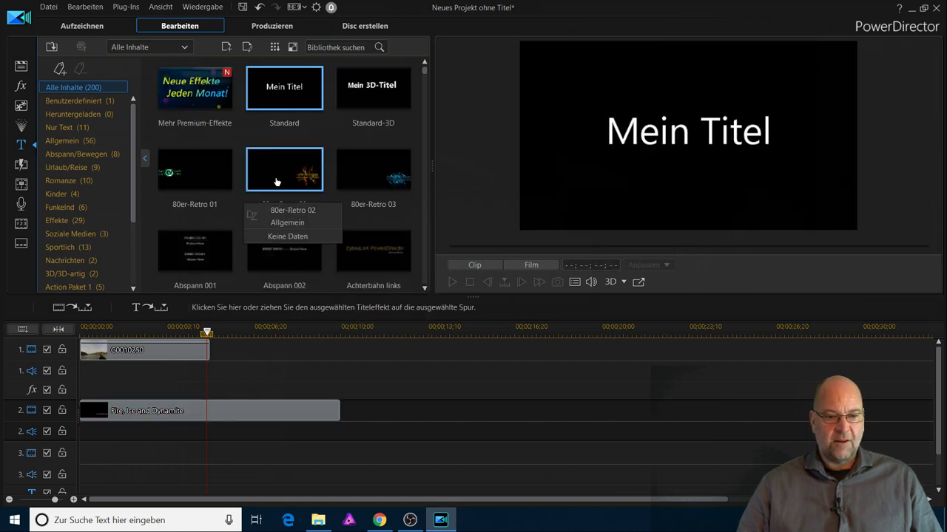
{"action": "left_click", "coordinate": [276, 182]}
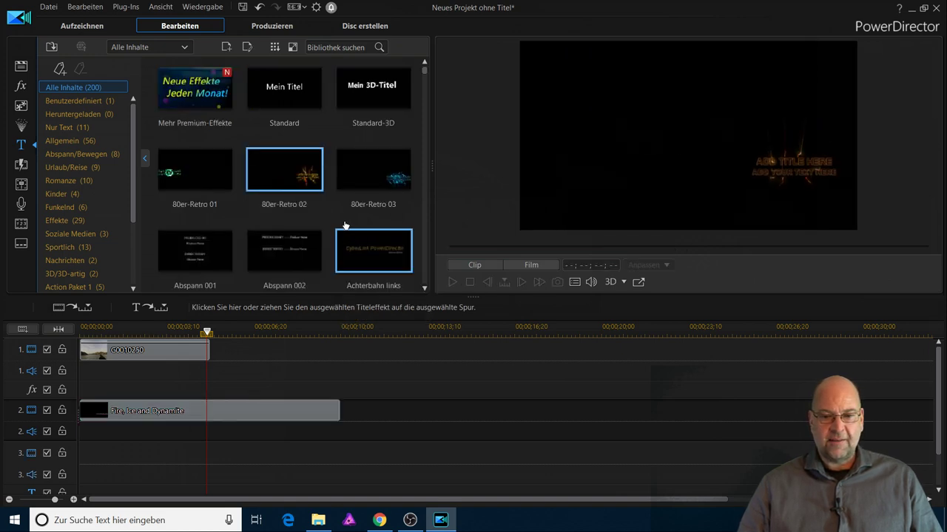
{"action": "left_click", "coordinate": [363, 174]}
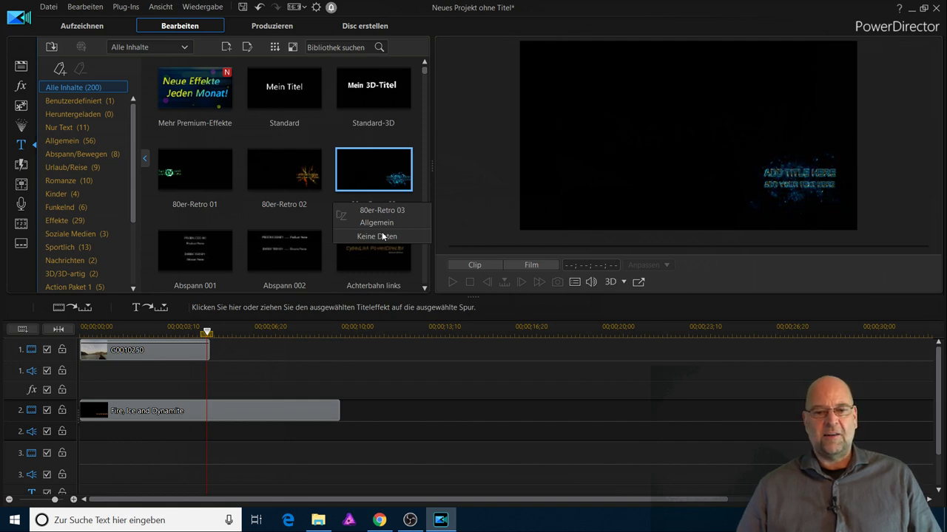
{"action": "left_click", "coordinate": [215, 188]}
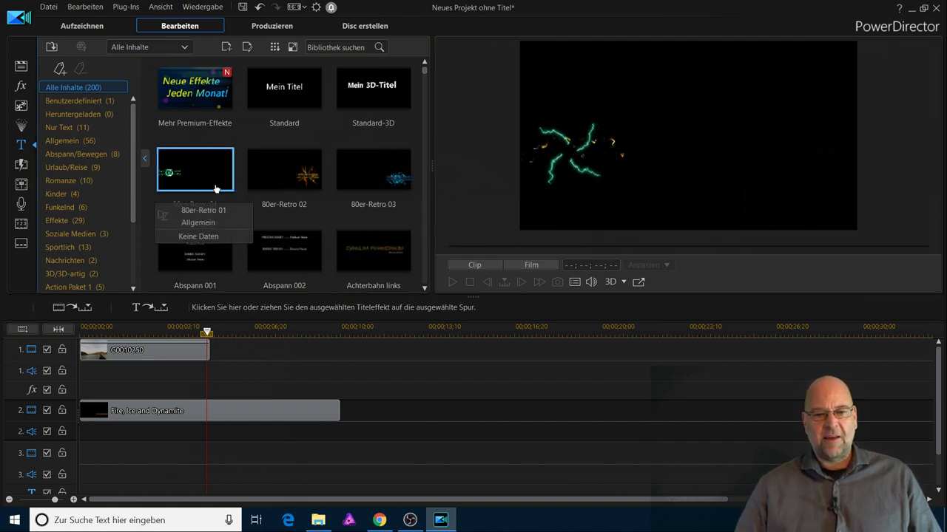
{"action": "left_click", "coordinate": [293, 174]}
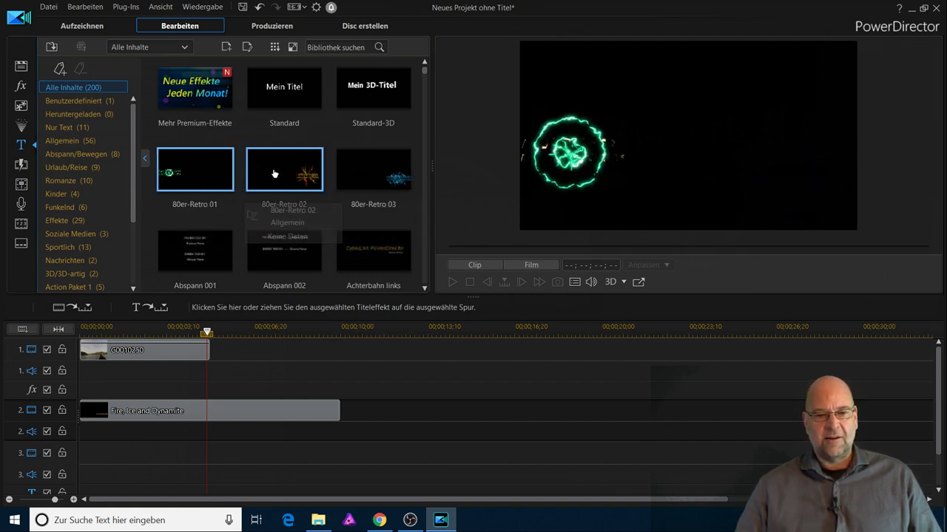
{"action": "left_click", "coordinate": [387, 174]}
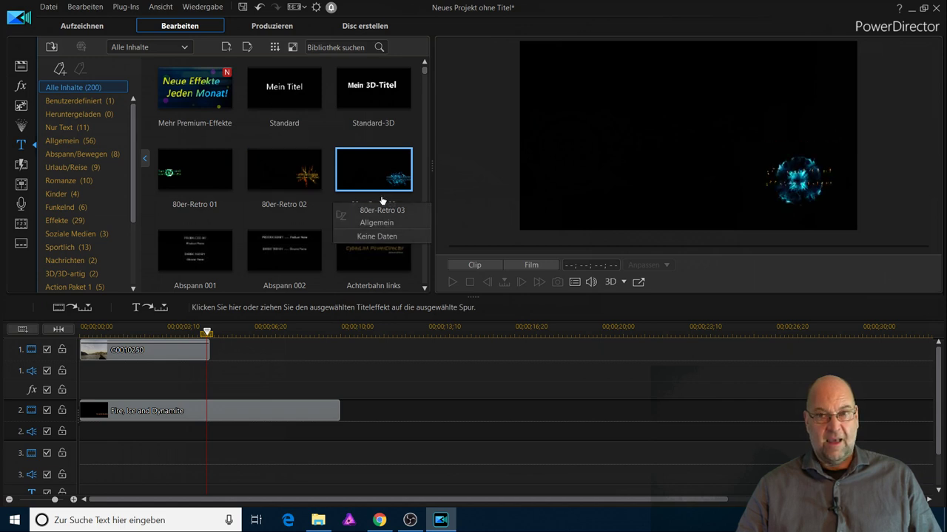
Preview the title templates Aktion 2, Aktion 3, Aktion 4, Allgemein 001 and Allgemein 003, and return to the Standard title
{"action": "scroll", "coordinate": [297, 218], "scroll_direction": "down", "scroll_amount": 2}
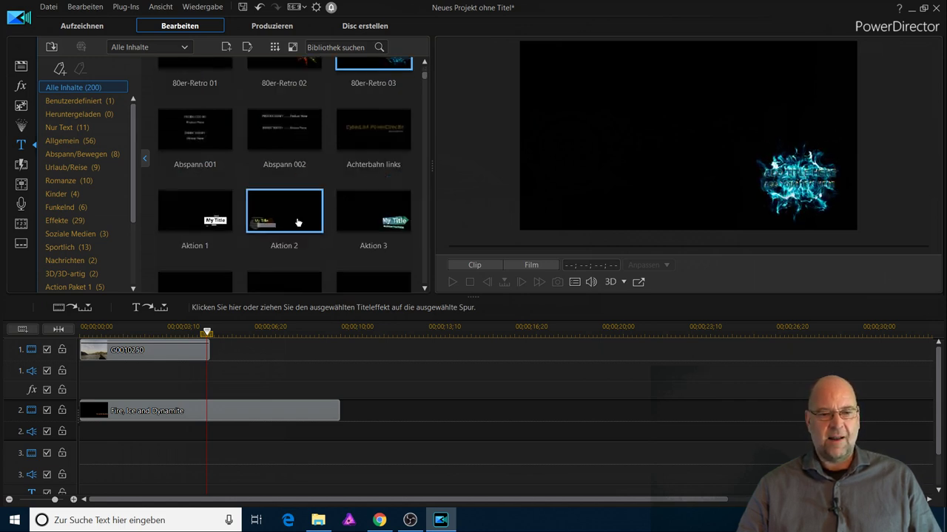
{"action": "left_click", "coordinate": [298, 222]}
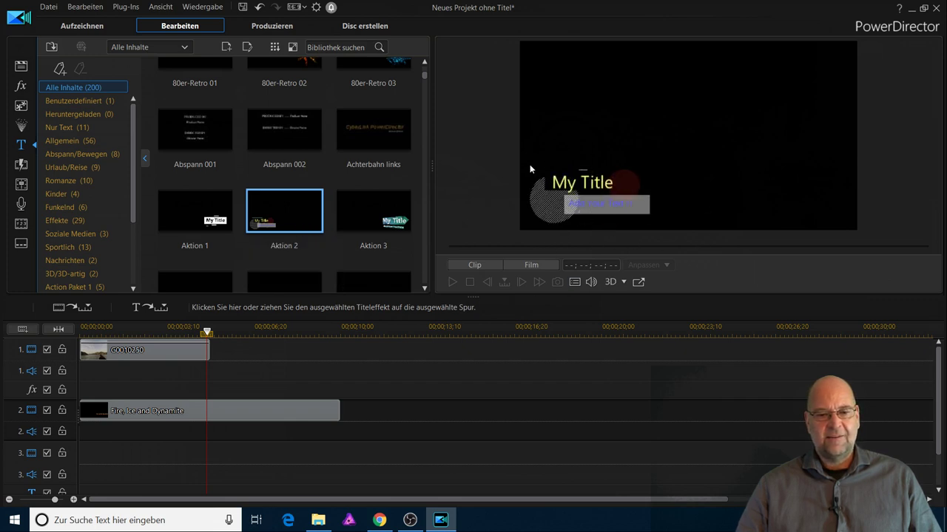
{"action": "left_click", "coordinate": [376, 222]}
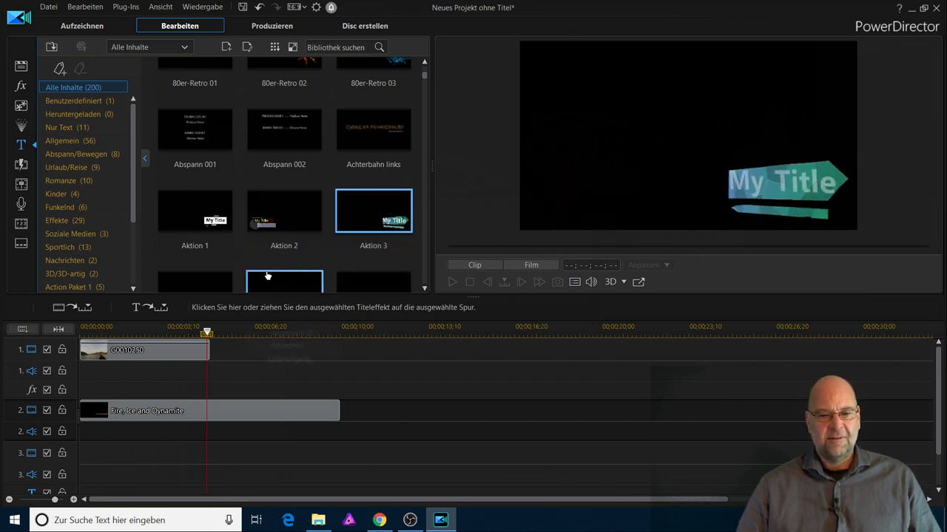
{"action": "scroll", "coordinate": [267, 276], "scroll_direction": "down", "scroll_amount": 3}
{"action": "left_click", "coordinate": [180, 191]}
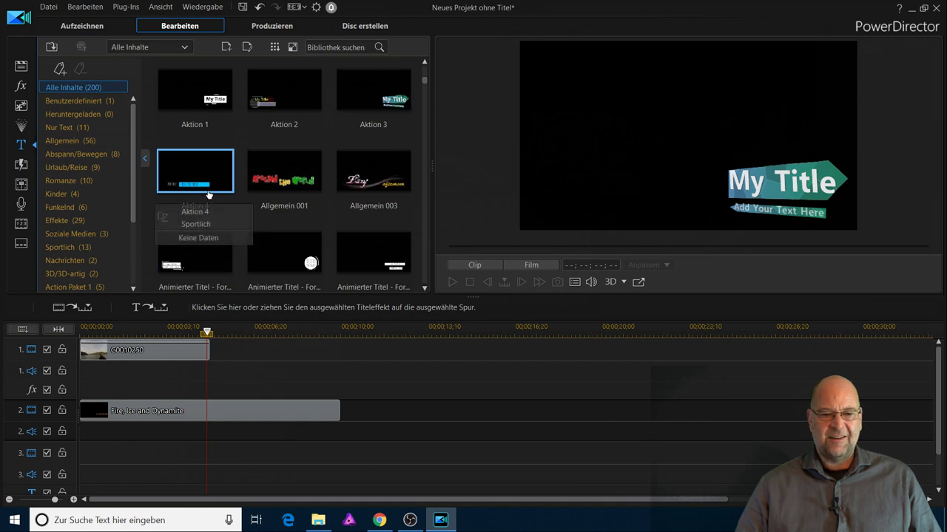
{"action": "left_click", "coordinate": [282, 186]}
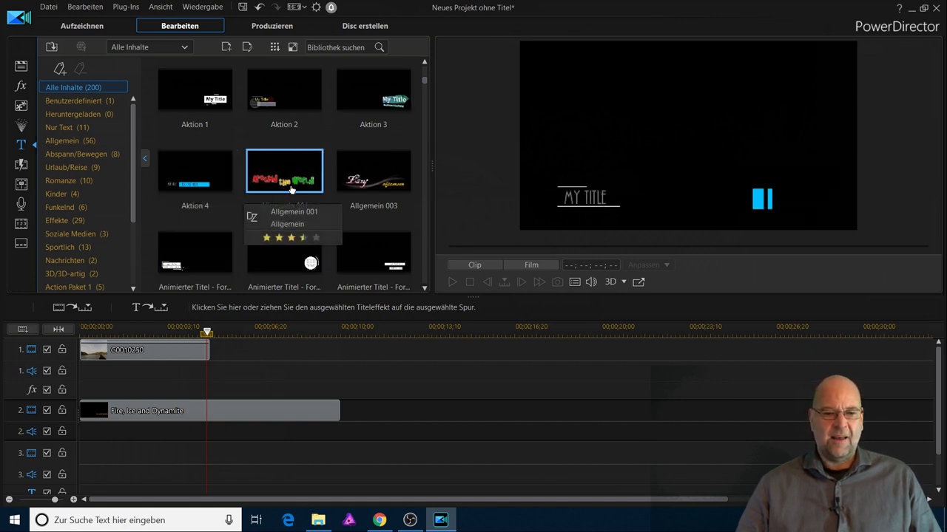
{"action": "left_click", "coordinate": [373, 177]}
{"action": "scroll", "coordinate": [391, 179], "scroll_direction": "up", "scroll_amount": 3}
{"action": "left_click", "coordinate": [310, 100]}
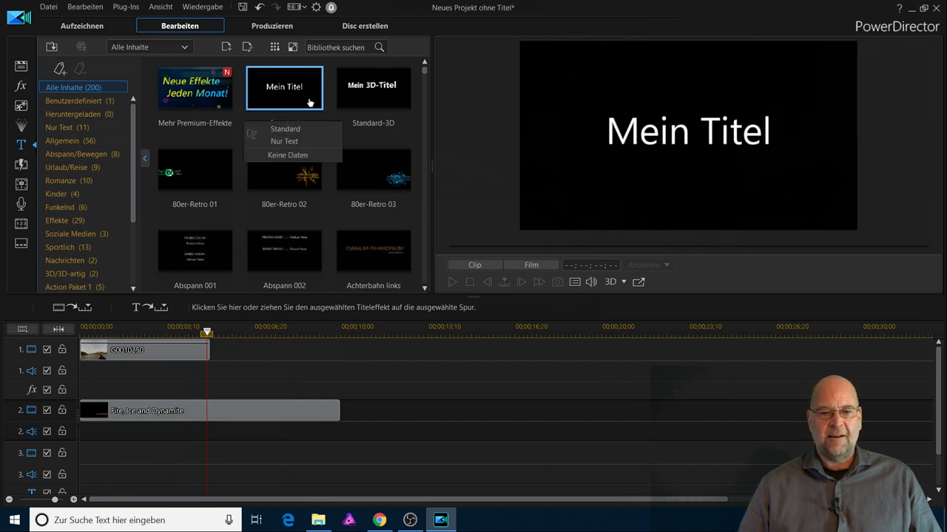